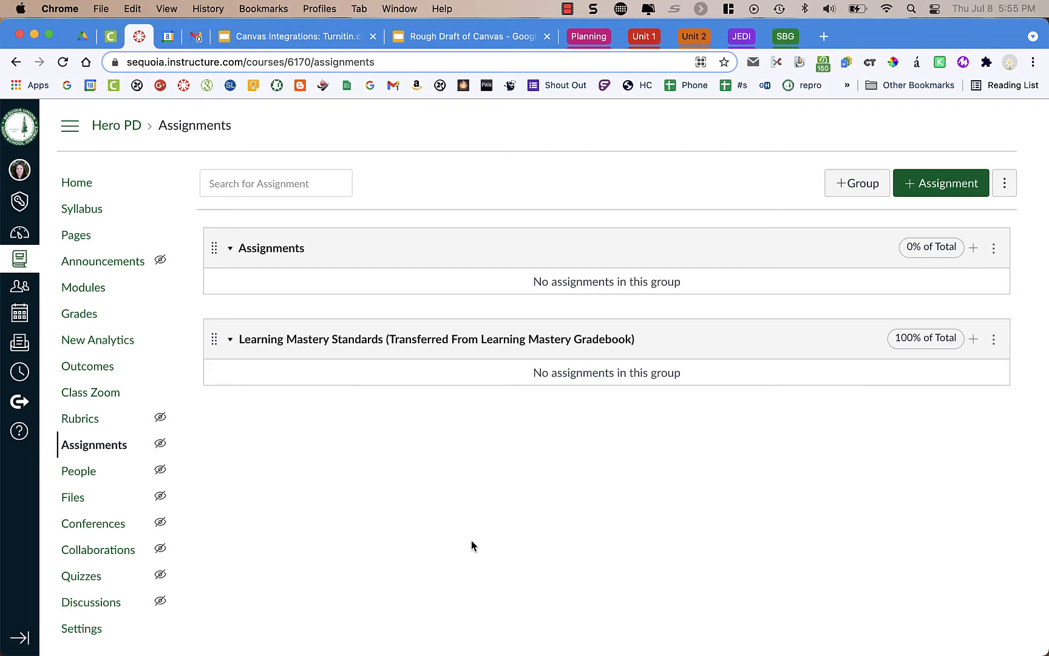
Create a new assignment named "Google Assignment: Mystery Footprint CER" in the Hero PD course.
click(913, 195)
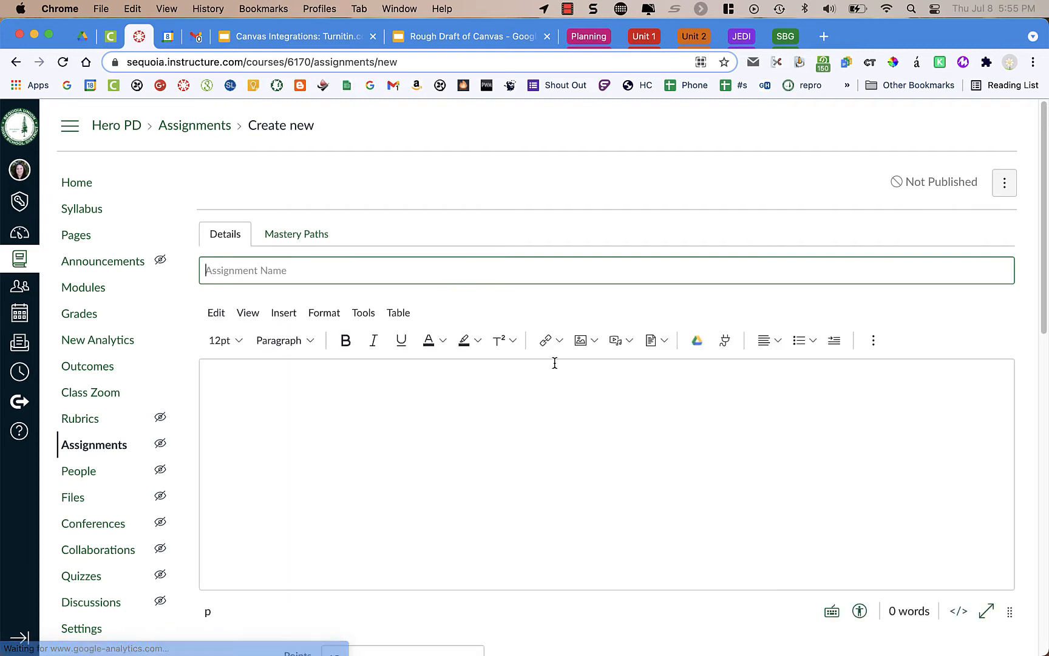
text(Google Assignment: Mystery Footprint CER)
scroll(425, 425, down, 3)
click(319, 328)
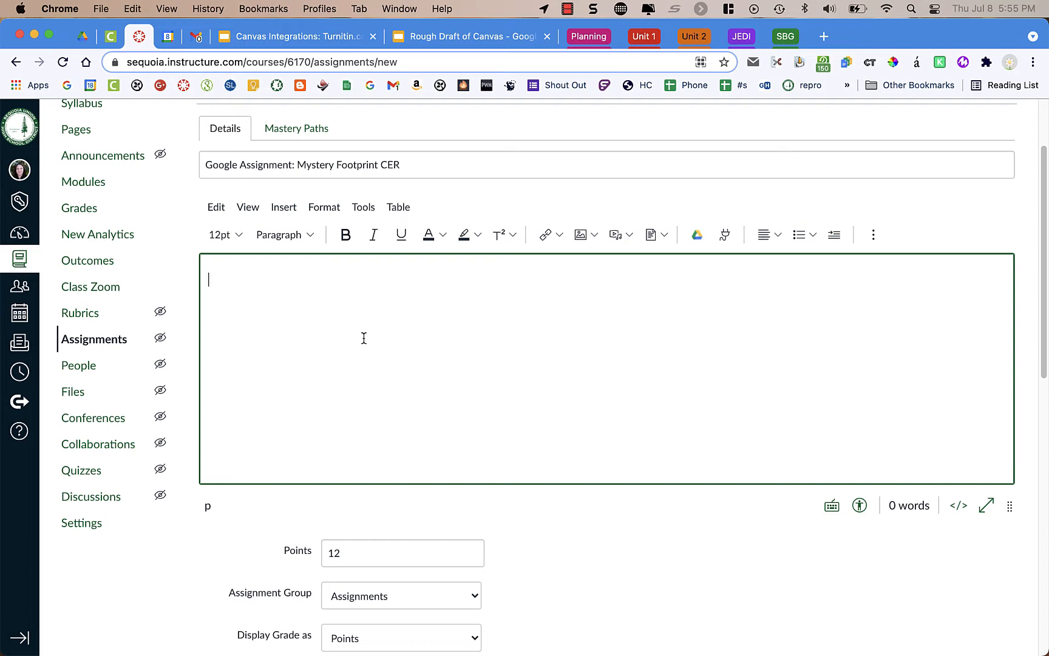
Select On Paper as the assignment's submission type.
scroll(364, 338, down, 3)
scroll(364, 338, down, 3)
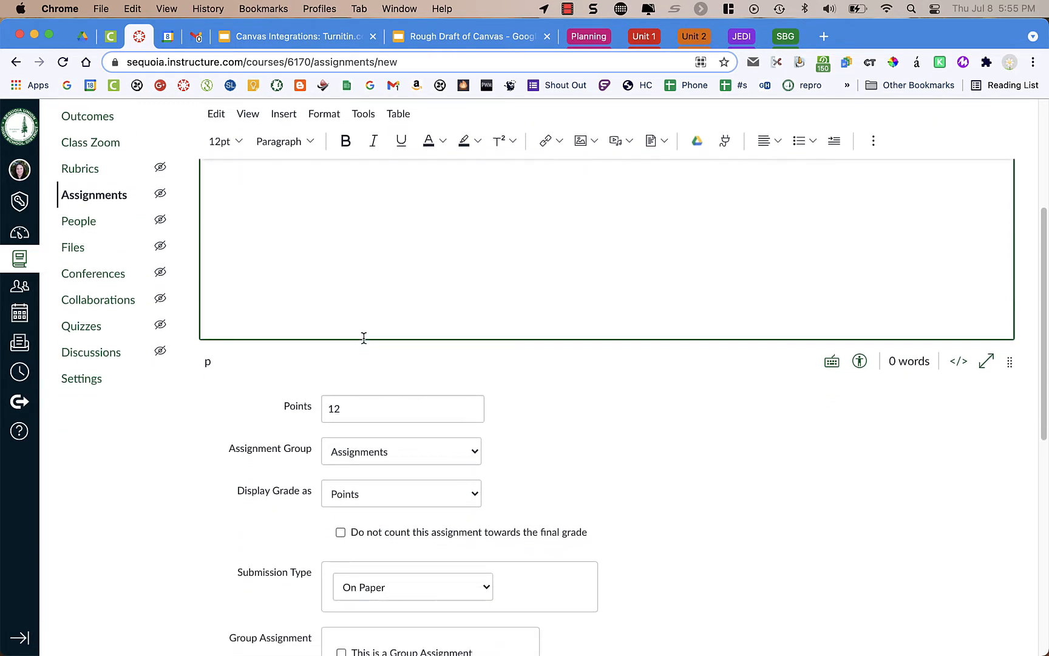
scroll(351, 541, down, 3)
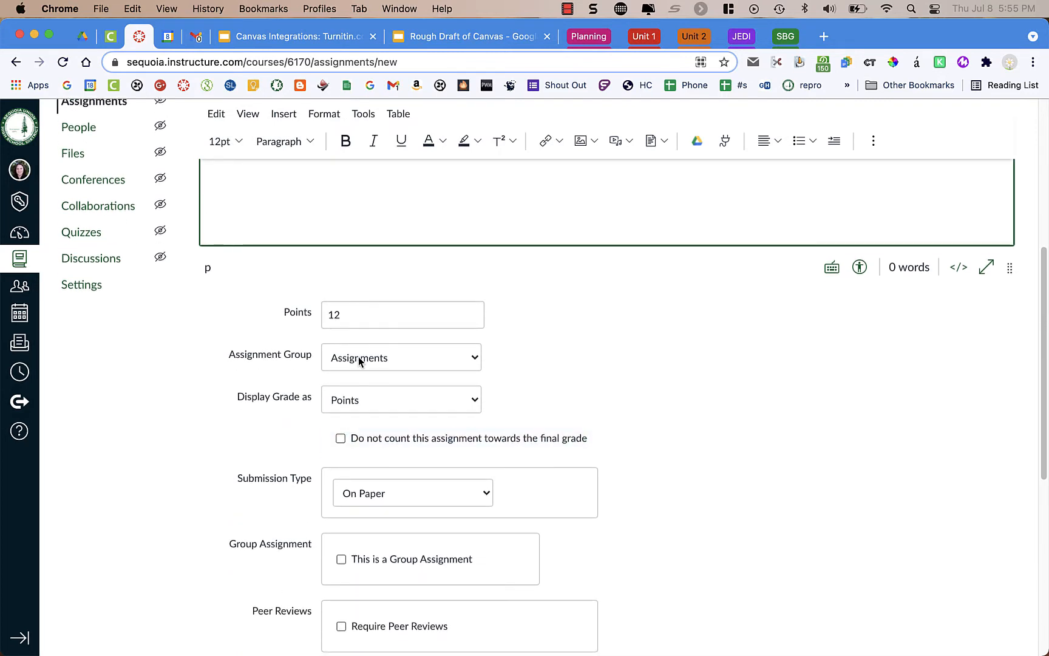
scroll(356, 408, down, 3)
click(374, 408)
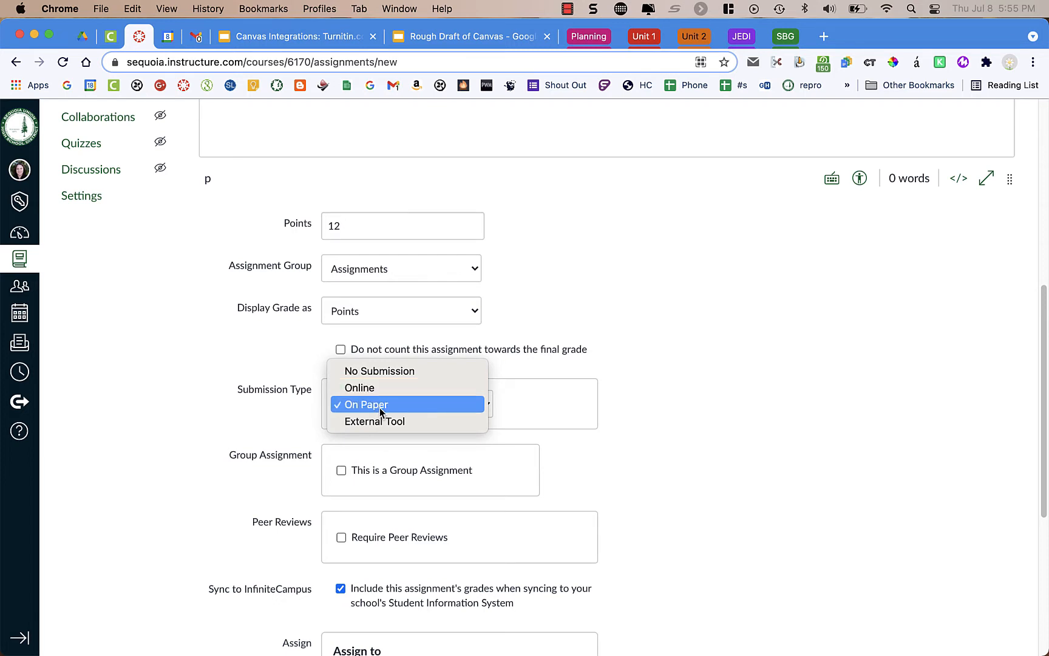
click(379, 406)
Set the assignment's due date to Jul 9 11:59pm for everyone and save it without publishing.
scroll(362, 507, down, 10)
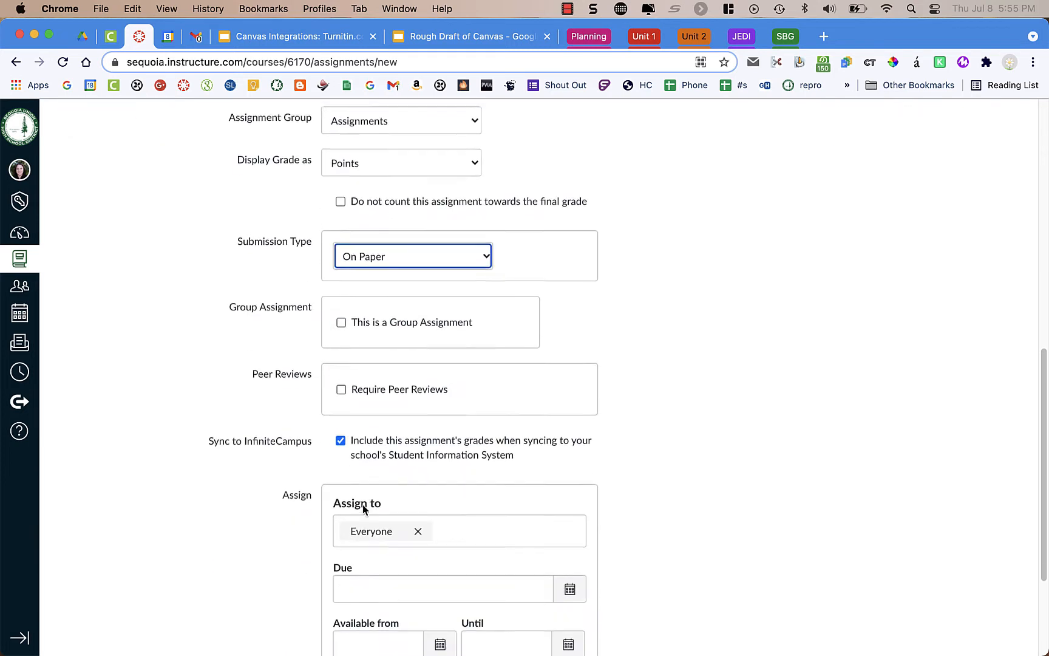
click(569, 435)
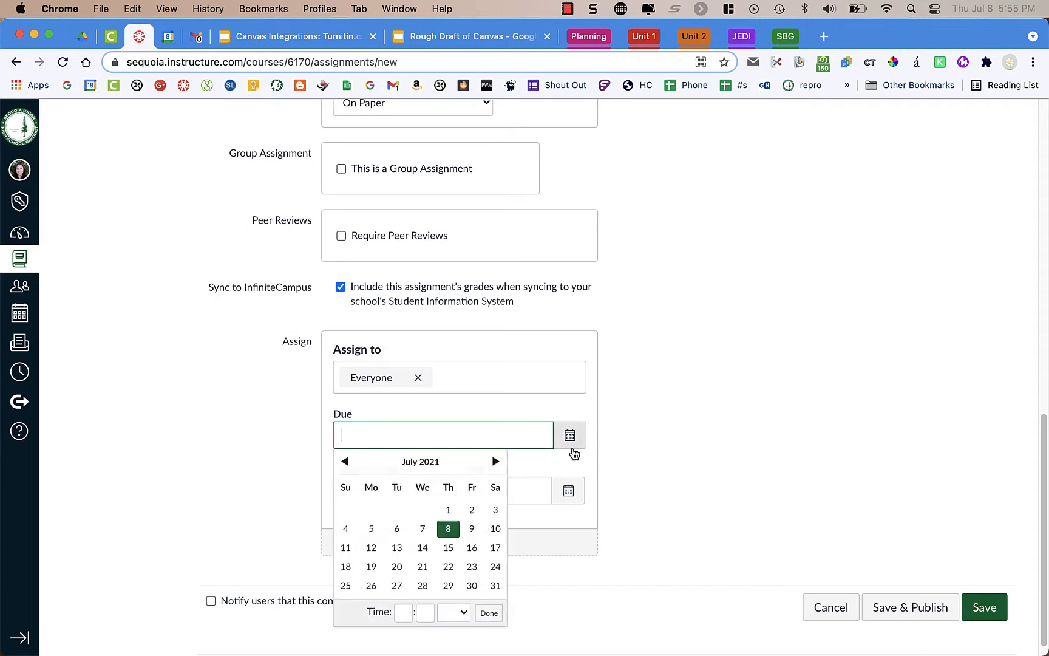
click(472, 528)
scroll(735, 322, up, 2)
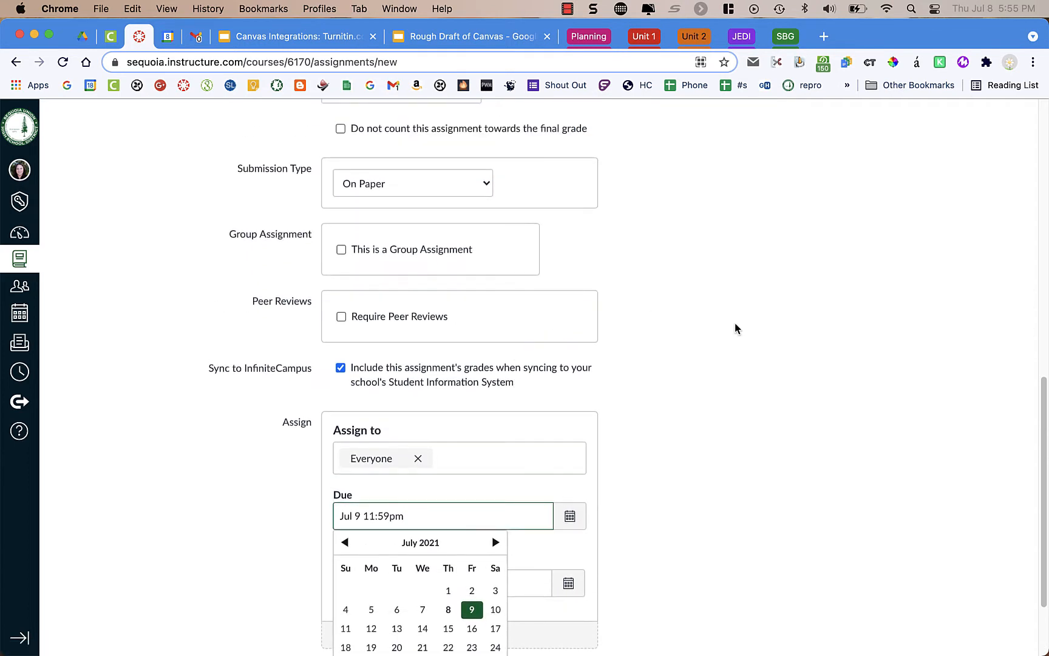
click(749, 330)
scroll(748, 330, down, 3)
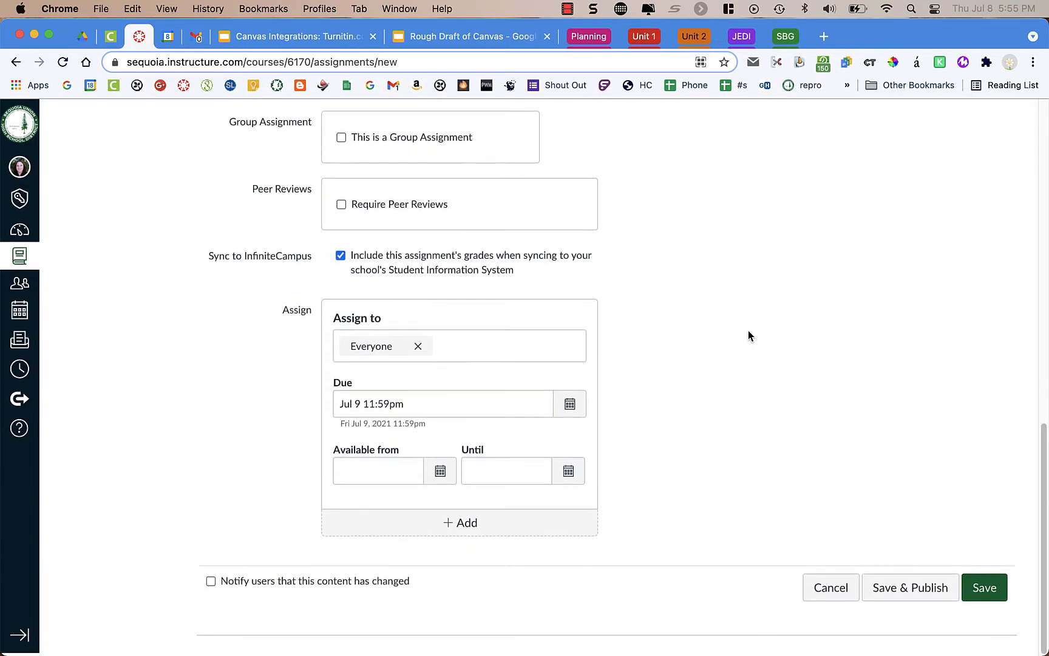
click(990, 593)
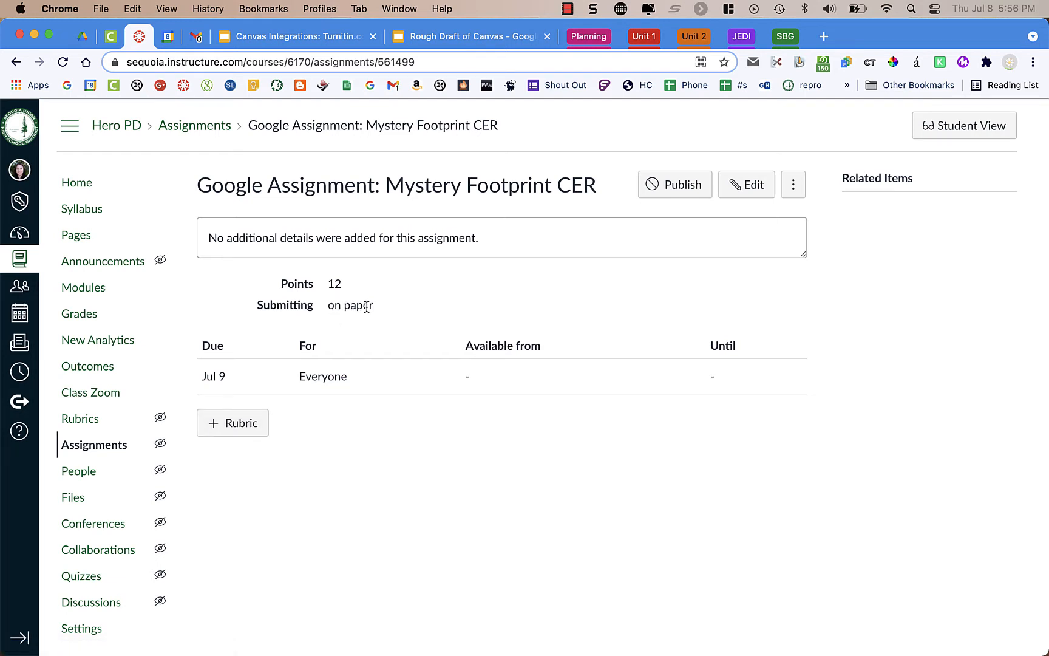
Attach the existing CER rubric with 3 criteria and 12 points from the CPDH course to the assignment.
click(238, 421)
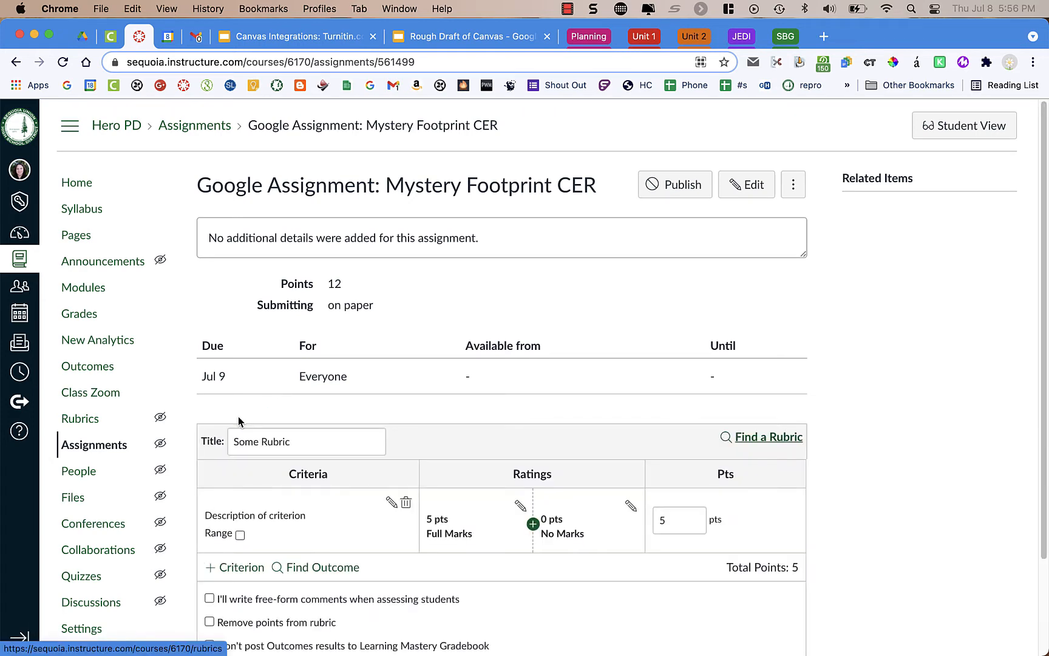
scroll(584, 481, down, 2)
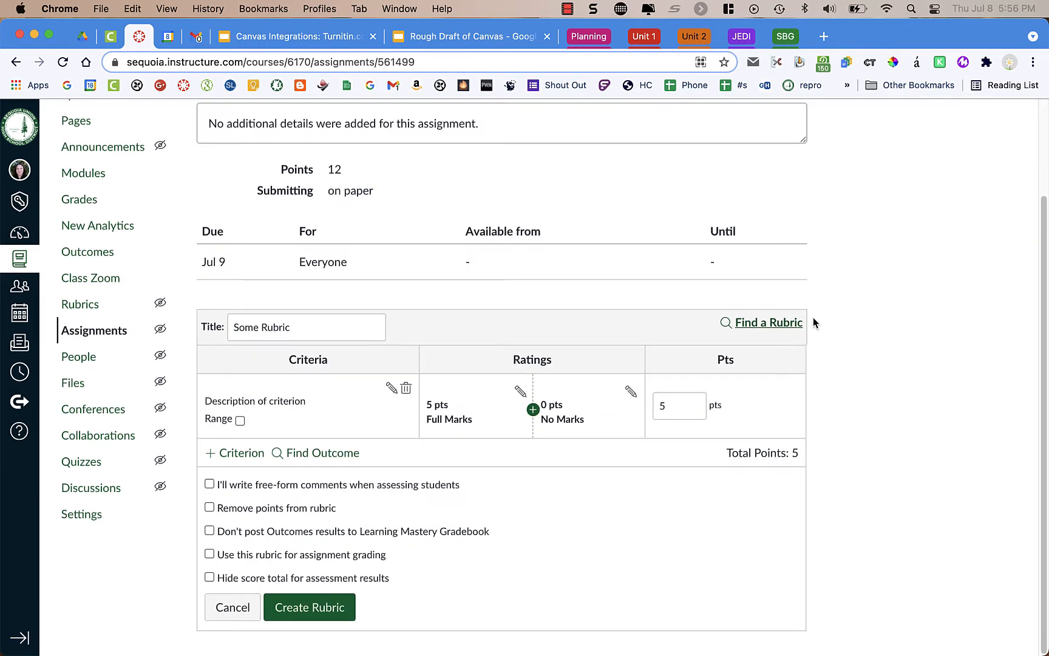
click(785, 325)
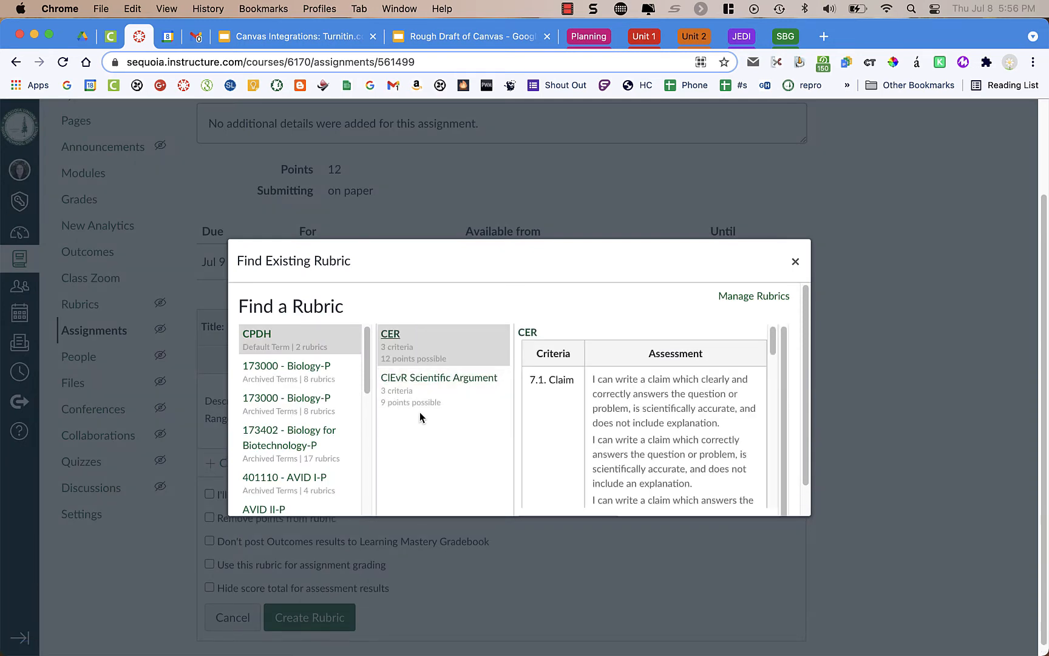
scroll(795, 352, down, 1)
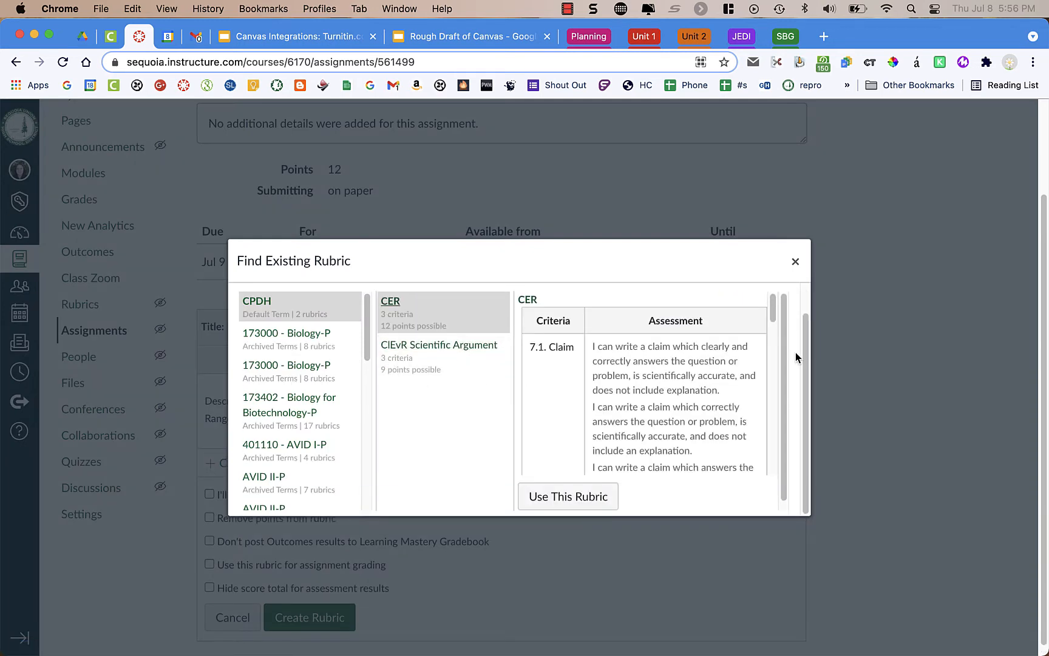
click(571, 492)
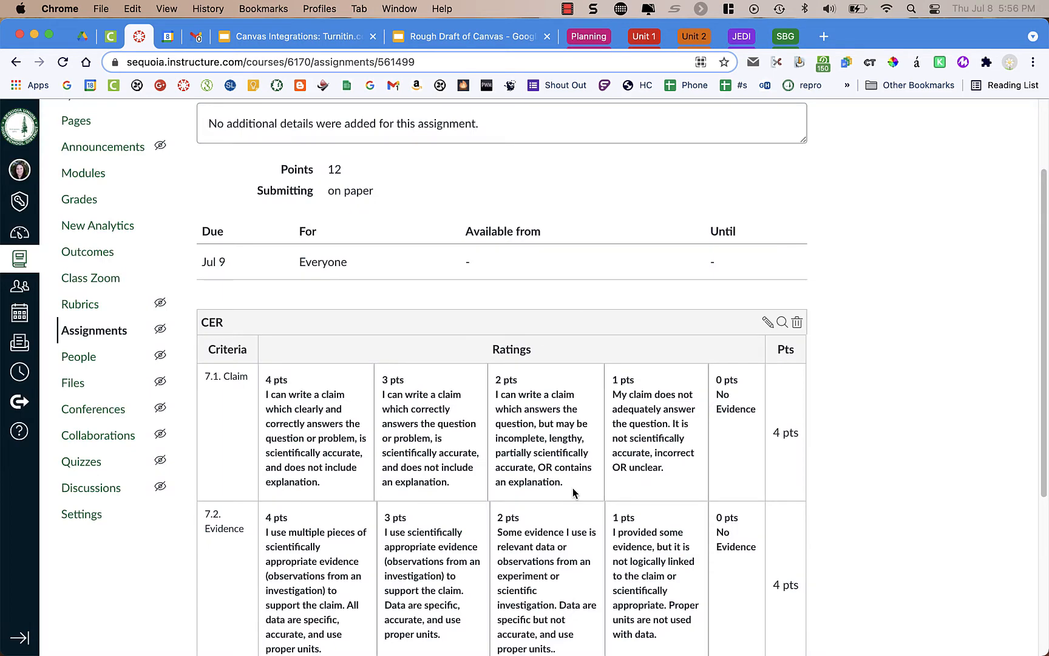
Edit the attached CER rubric to use it for assignment grading and update it.
scroll(849, 447, down, 5)
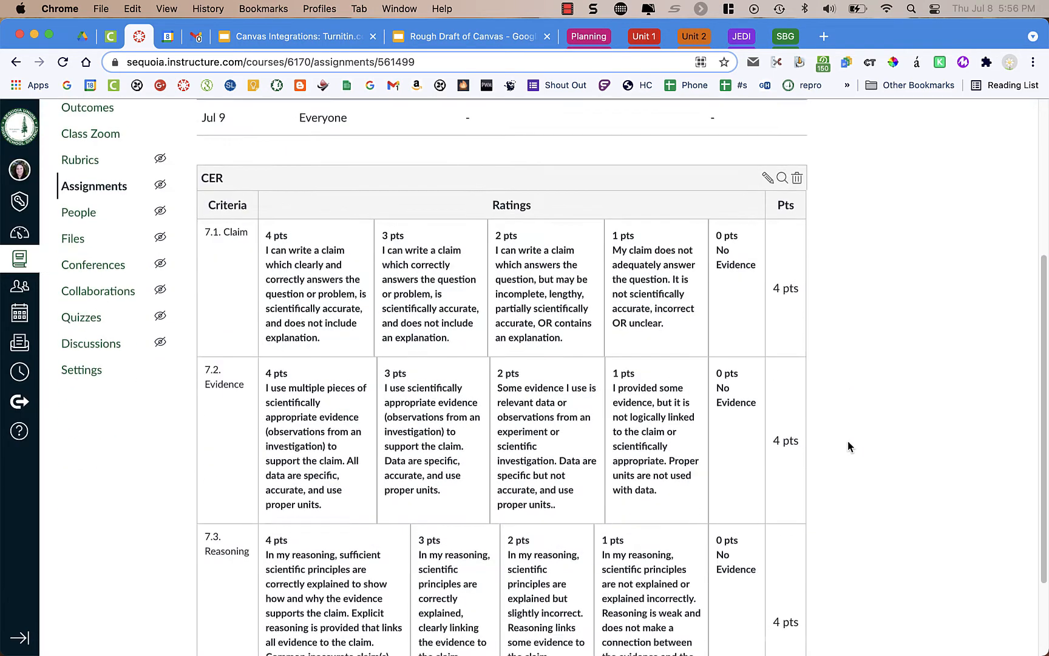
scroll(848, 446, up, 3)
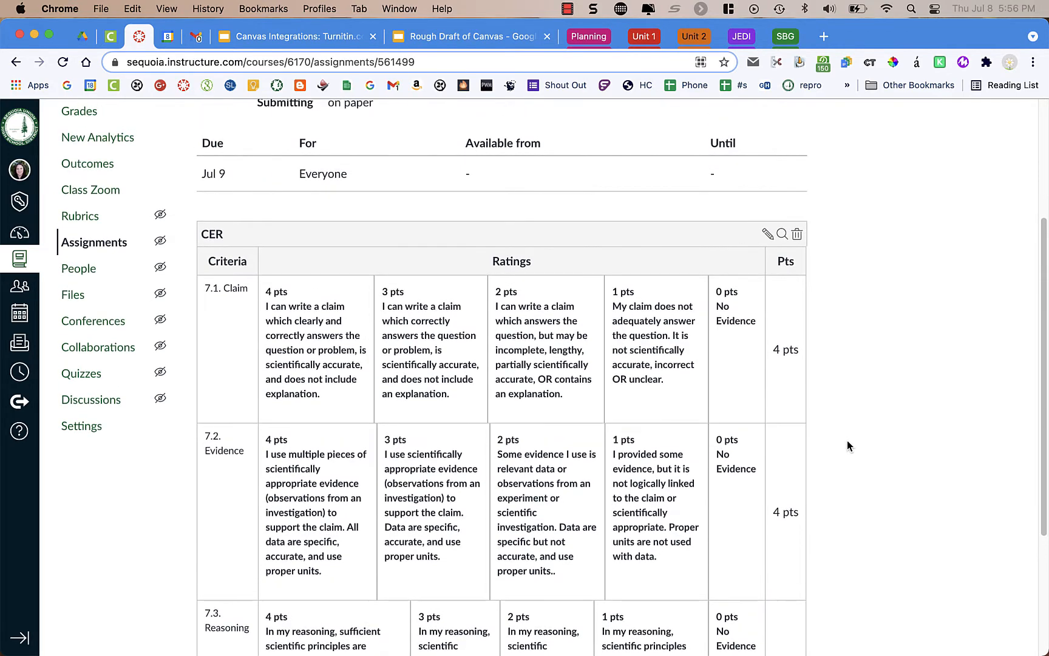
click(767, 235)
scroll(831, 358, down, 10)
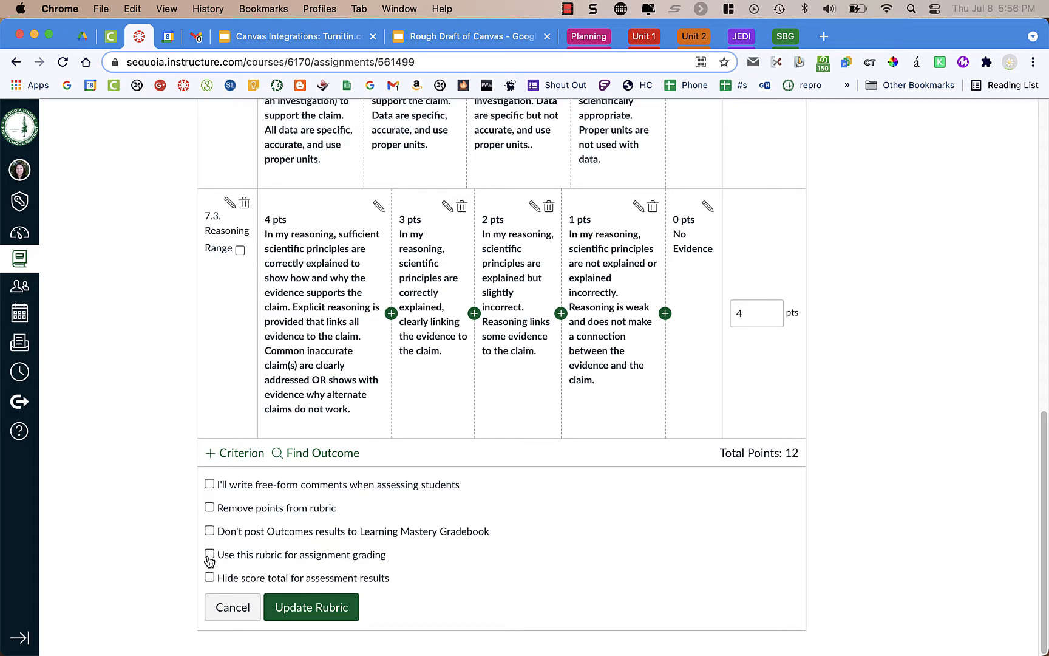
click(209, 555)
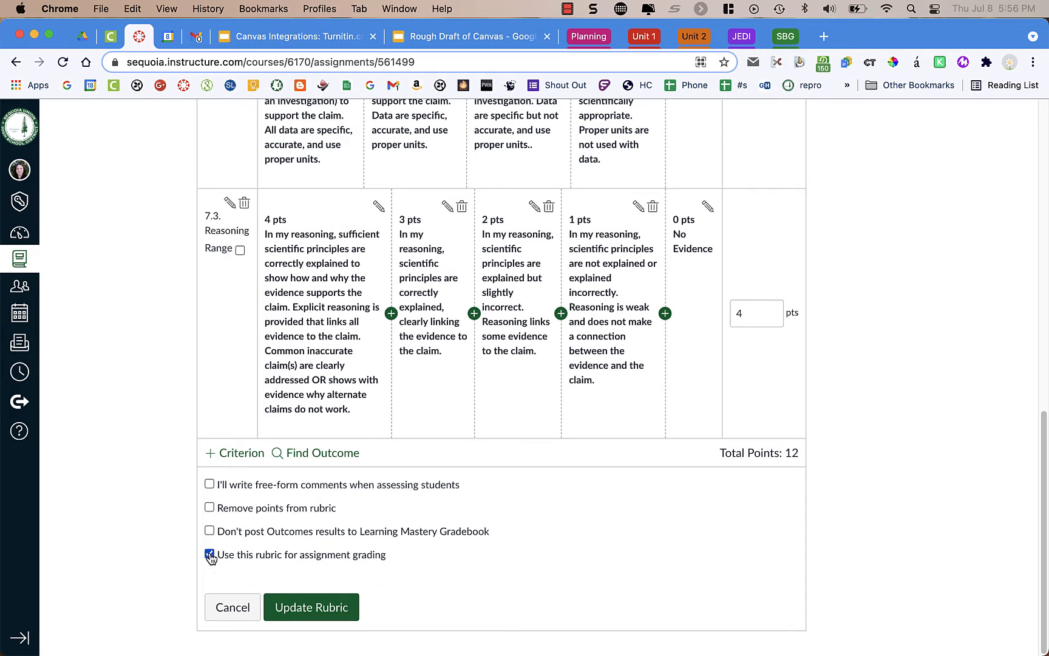
click(322, 607)
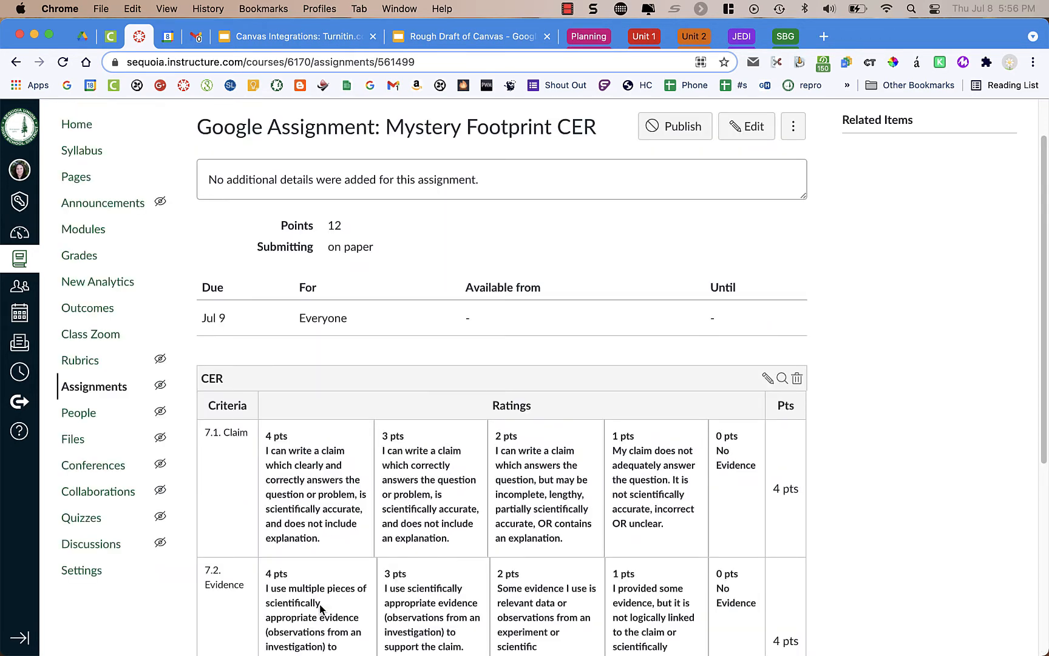
Review the assignment's submission setting and the CER rubric's claim, evidence and reasoning ratings.
scroll(320, 604, down, 5)
scroll(320, 606, up, 6)
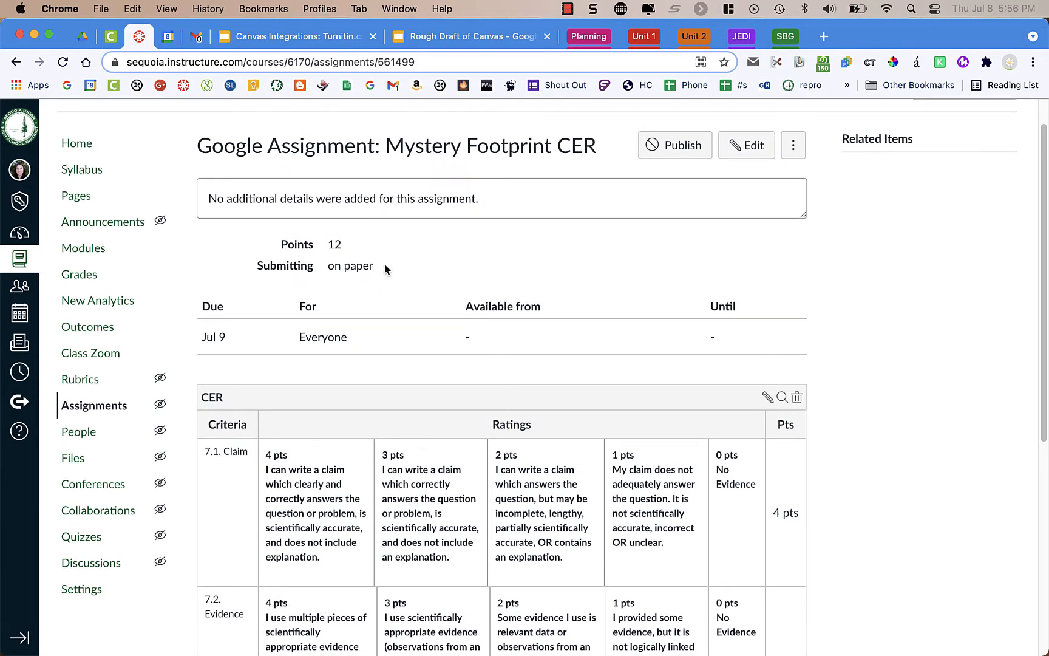
drag(396, 266, 263, 263)
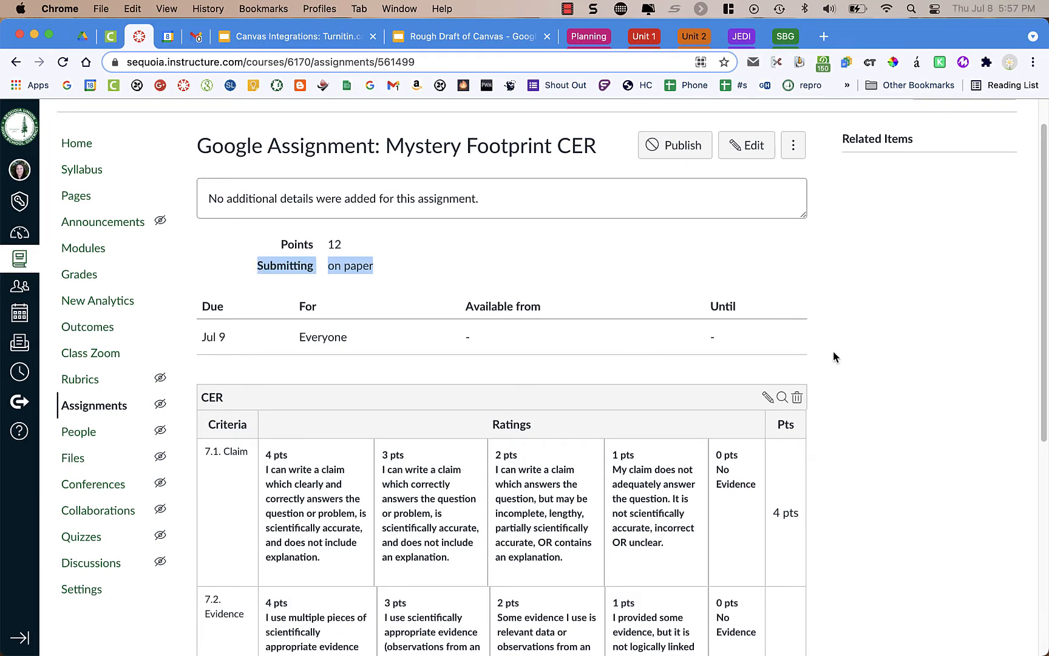
scroll(832, 352, down, 4)
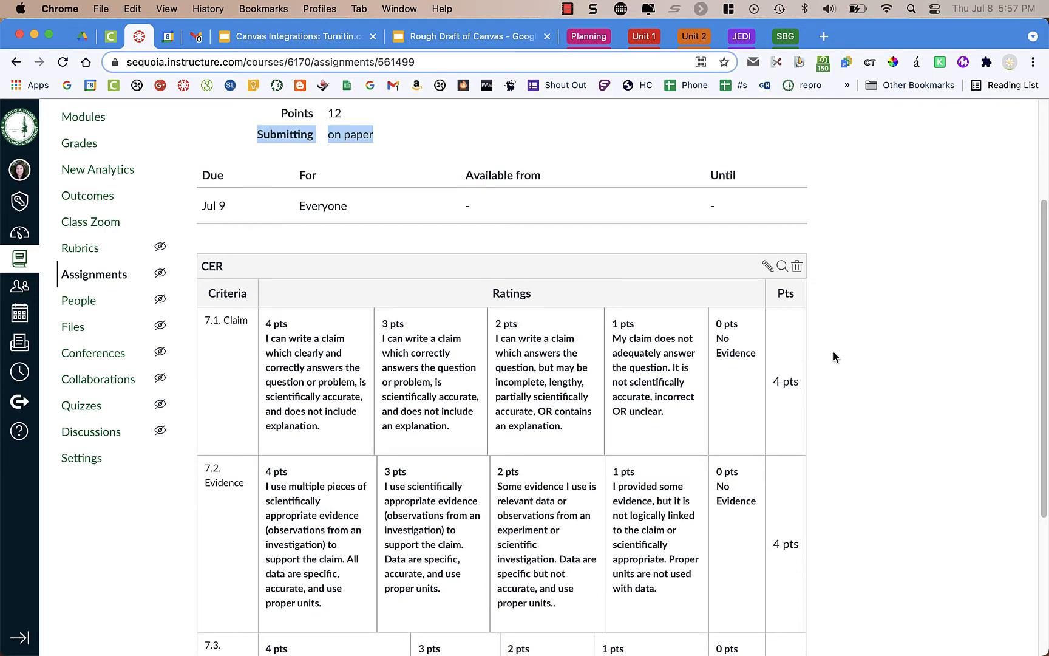
scroll(834, 359, up, 2)
scroll(835, 363, up, 3)
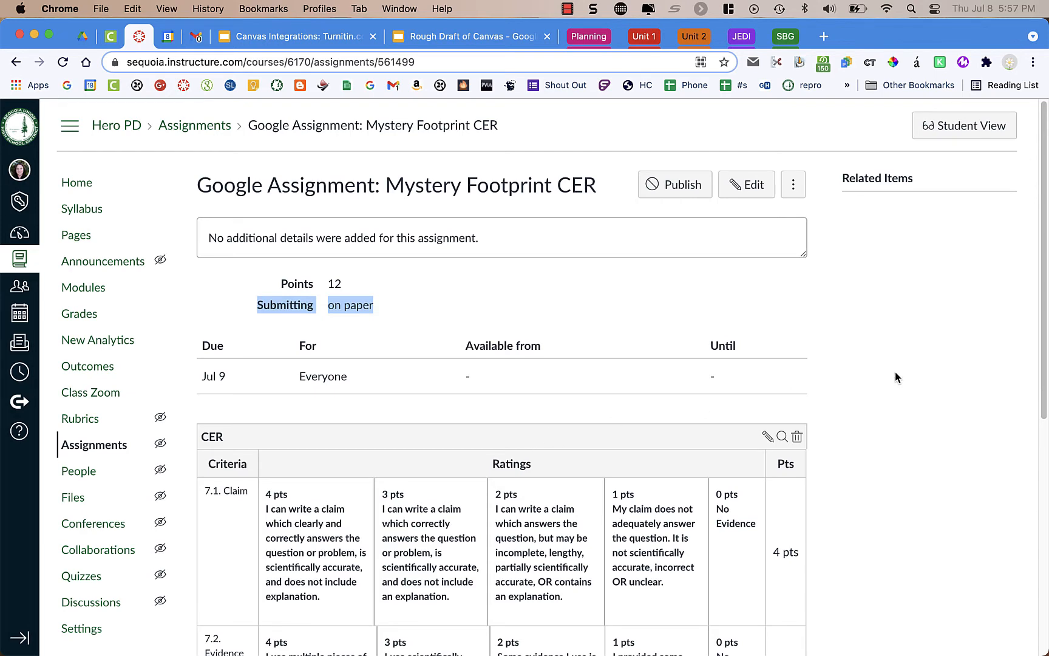
scroll(895, 372, down, 5)
scroll(895, 372, down, 2)
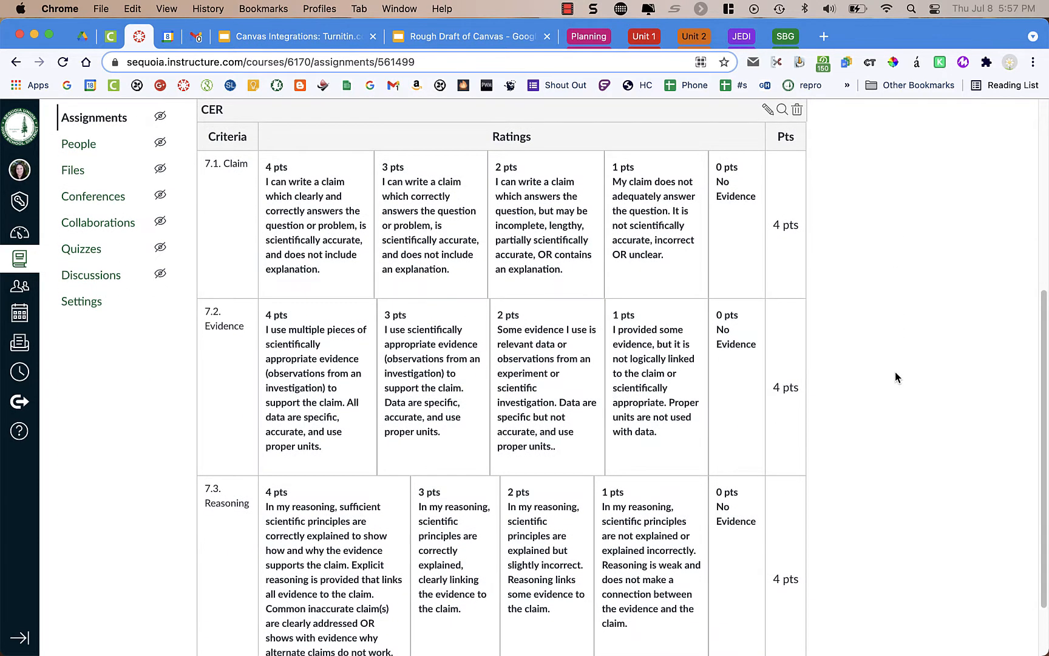
scroll(895, 373, up, 2)
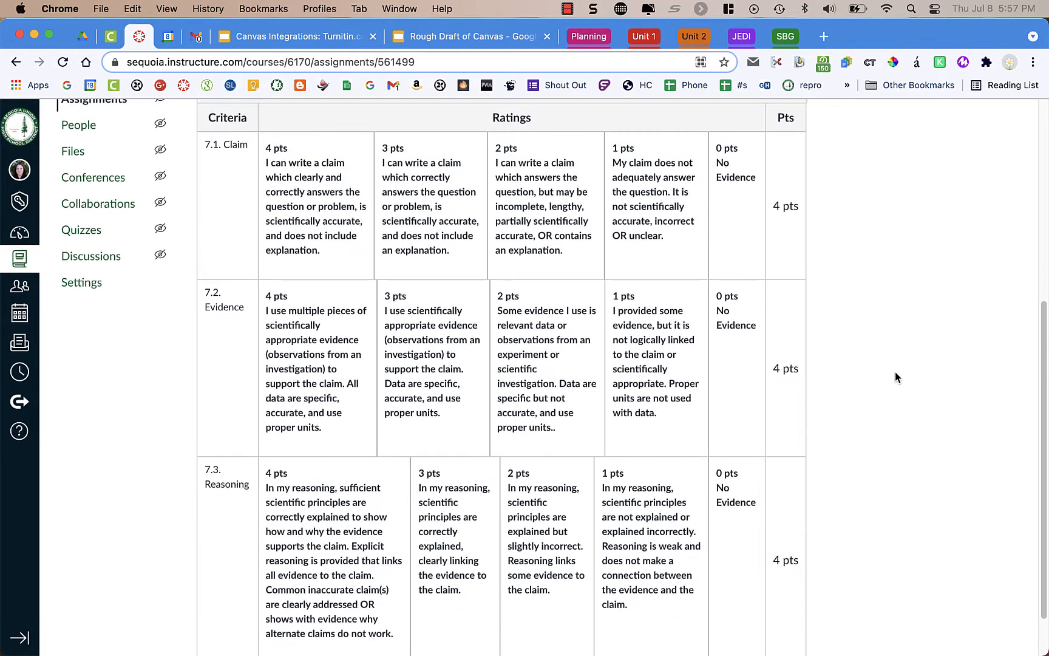
scroll(895, 372, down, 1)
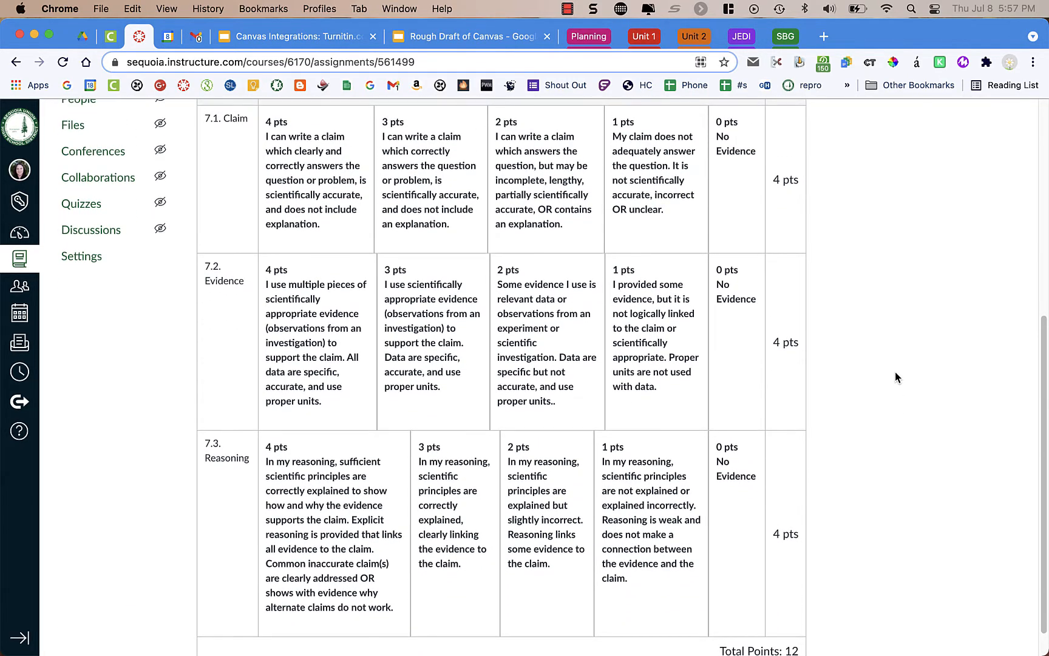
Reduce the page zoom to 90% and take a Snagit region screenshot of the whole CER rubric table.
key(super+minus)
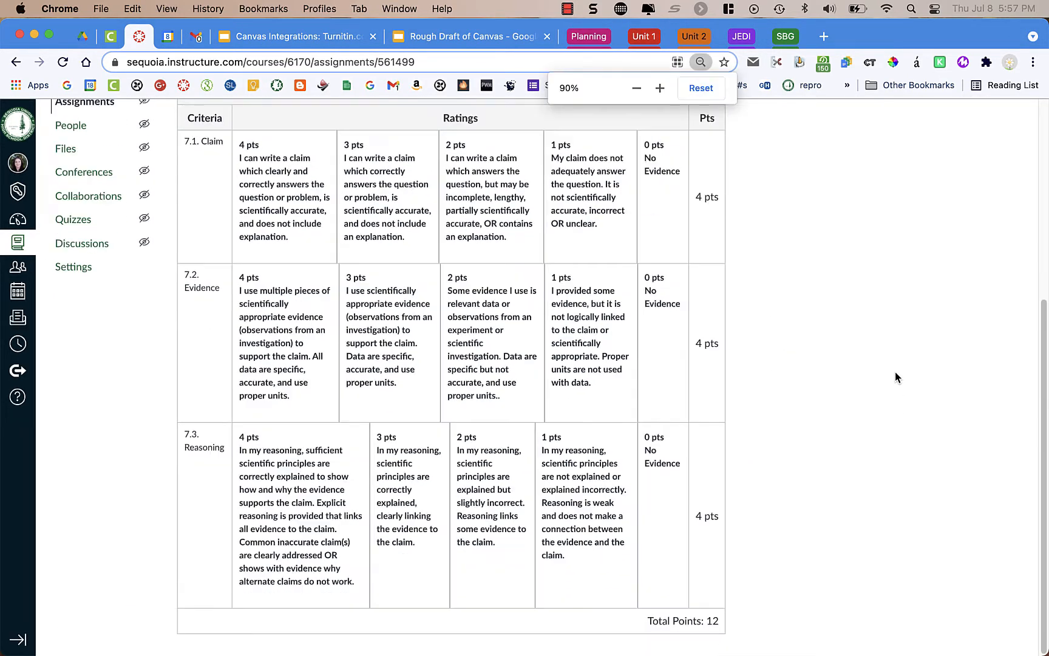
scroll(994, 376, up, 1)
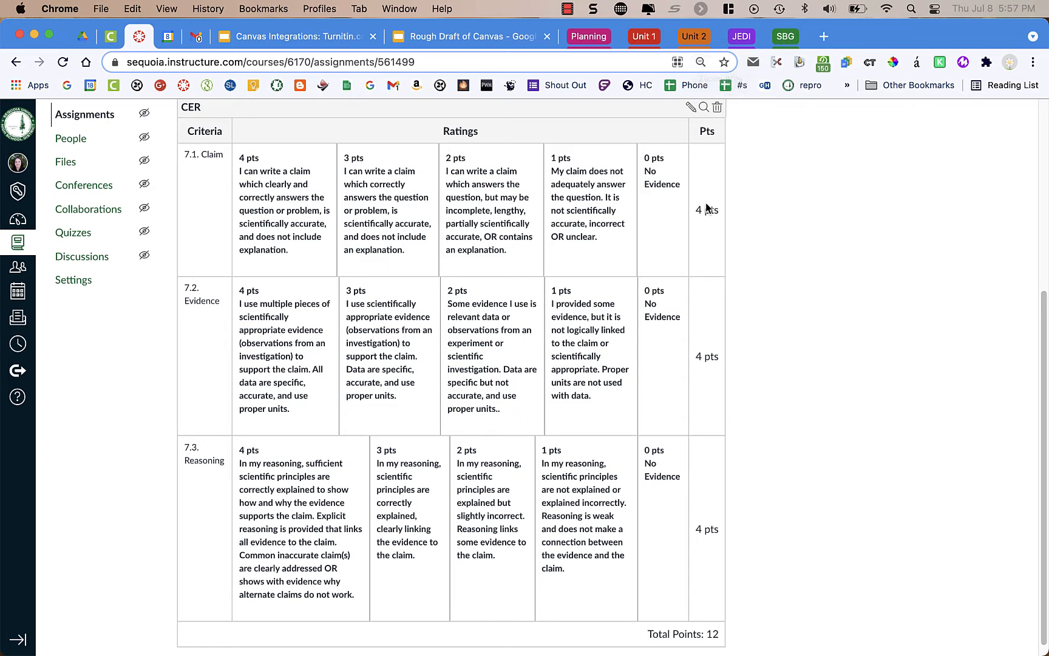
click(594, 10)
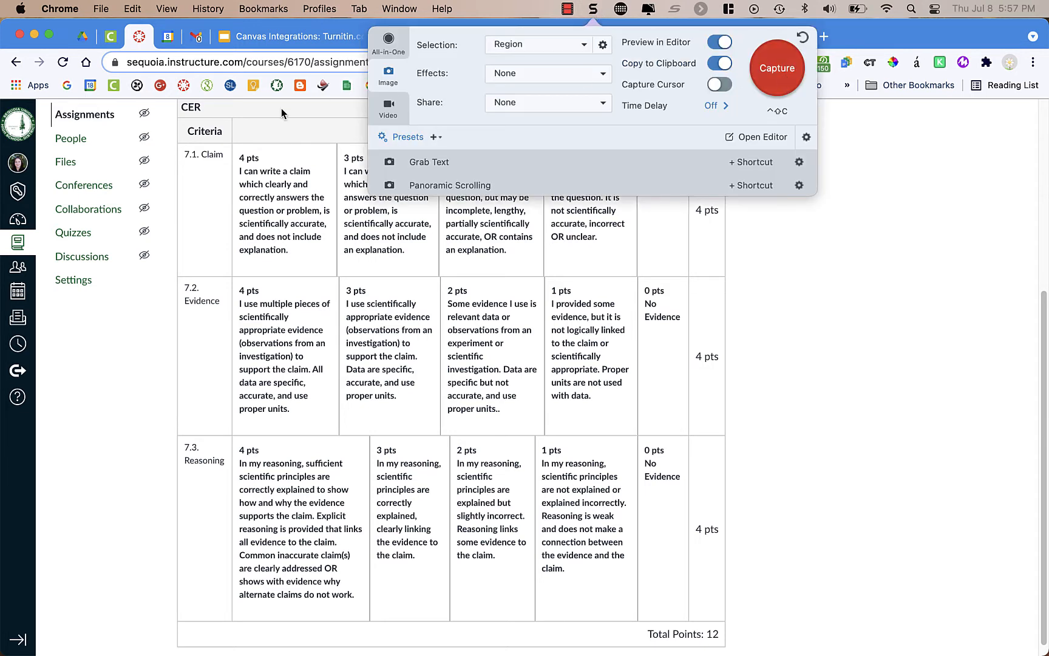
key(ctrl+shift+c)
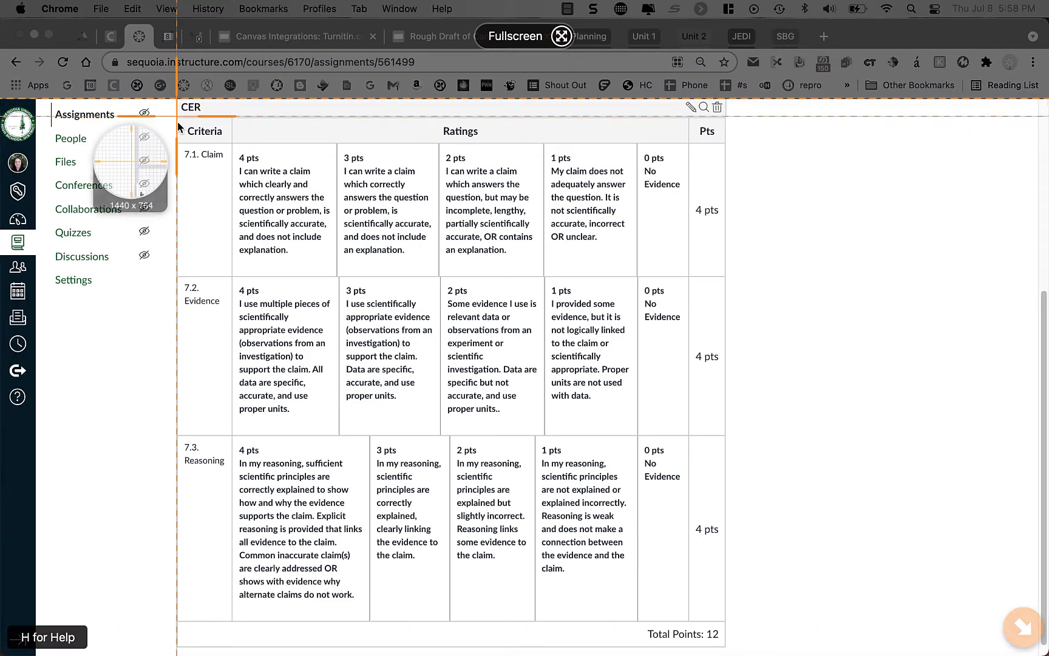
drag(176, 116, 728, 651)
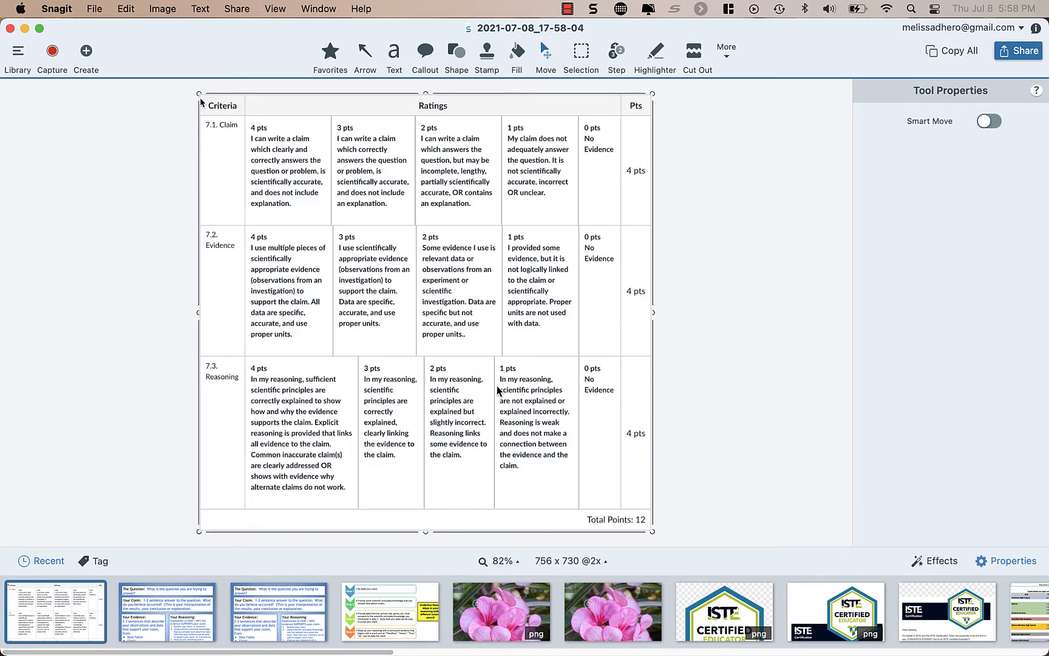
Save the rubric screenshot as a PNG image named CER Rubric on the Desktop.
click(95, 9)
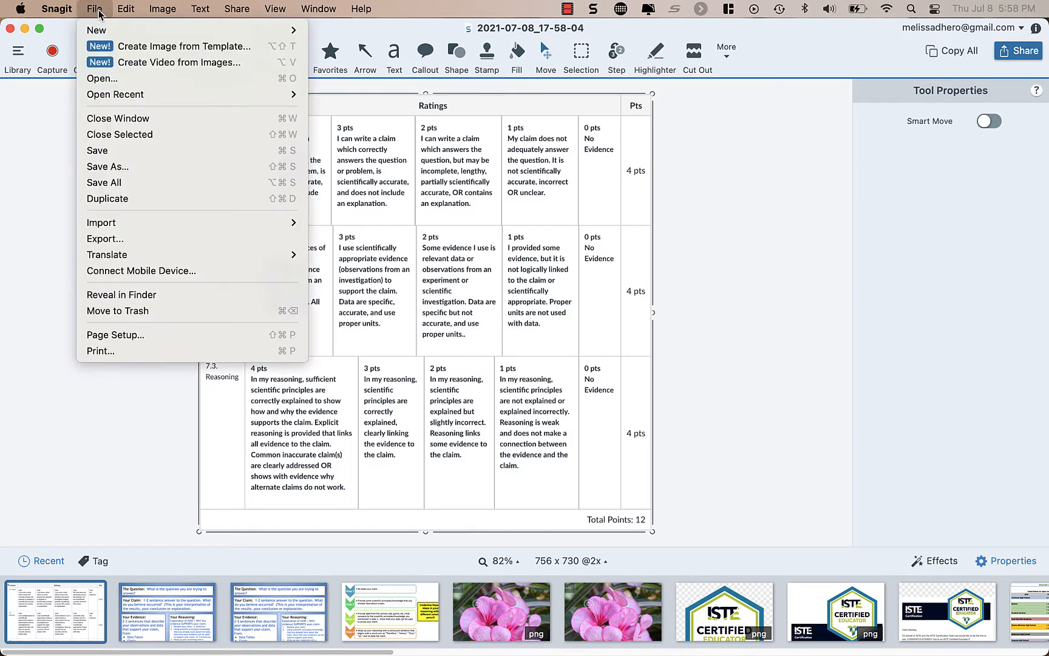
click(116, 169)
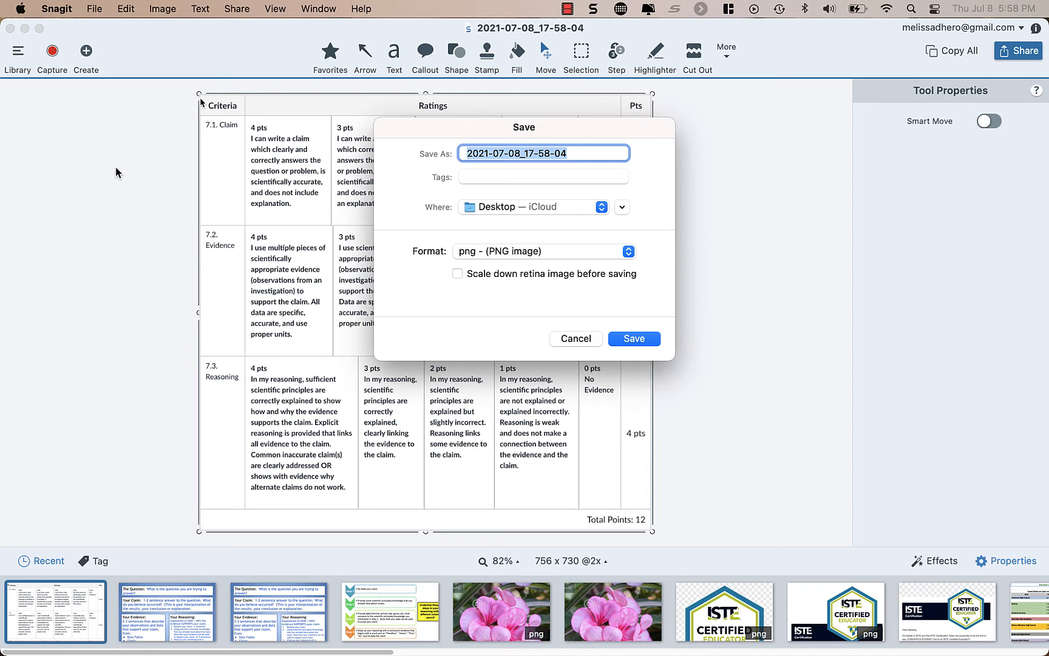
text(CER R)
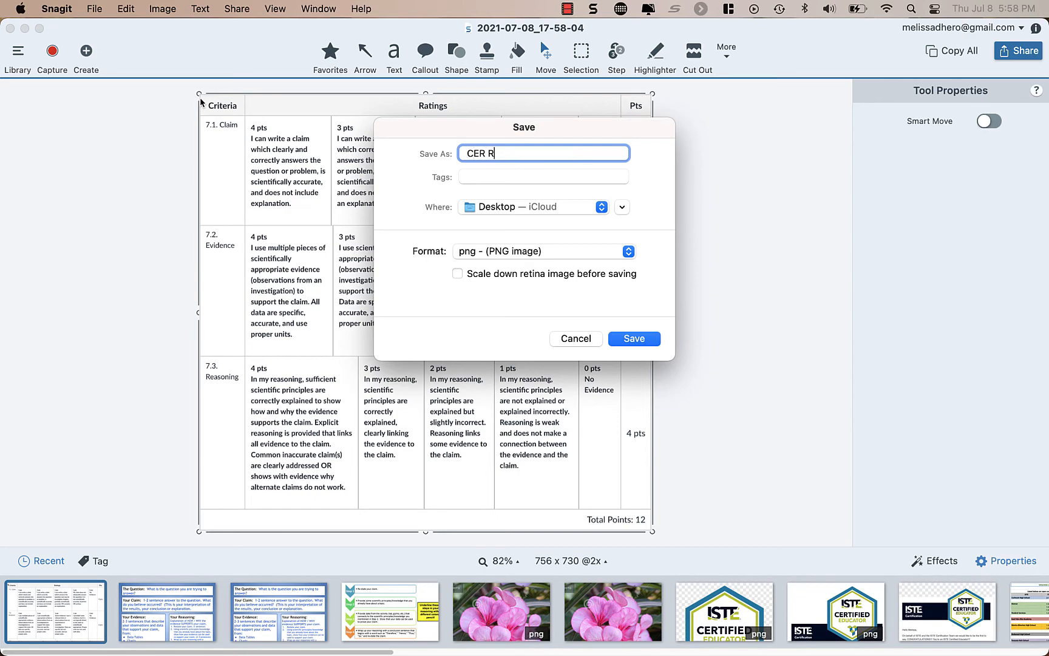
text(ubric)
click(652, 342)
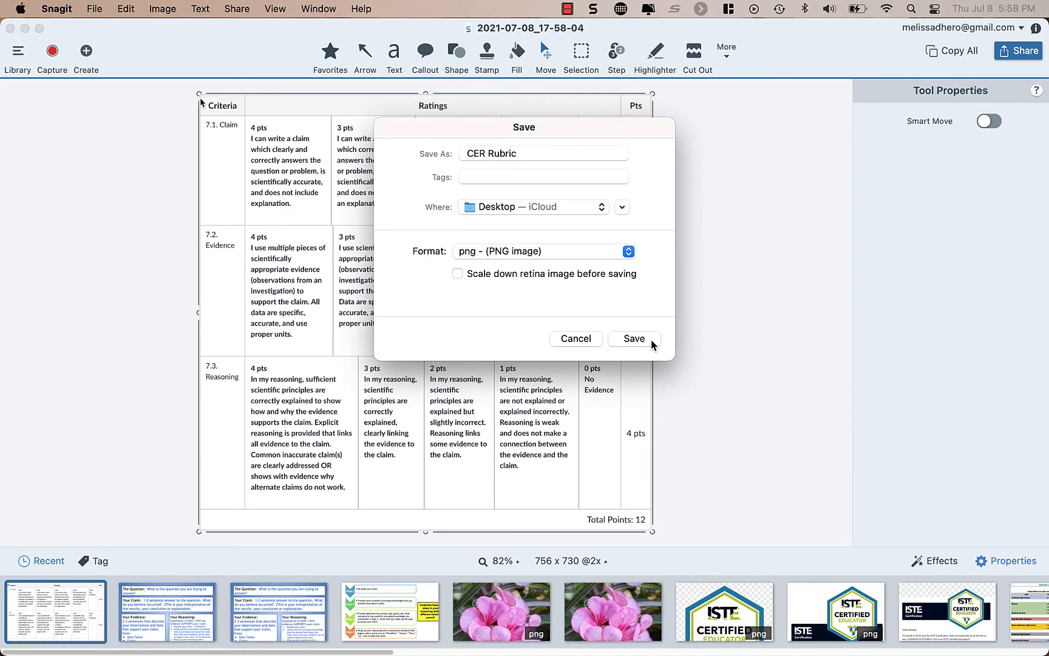
Switch to Chrome, open the Mystery Footprint CER assignment for editing, and enter "Instructions:" and "Rubric:" on separate lines in its description.
key(super+Tab)
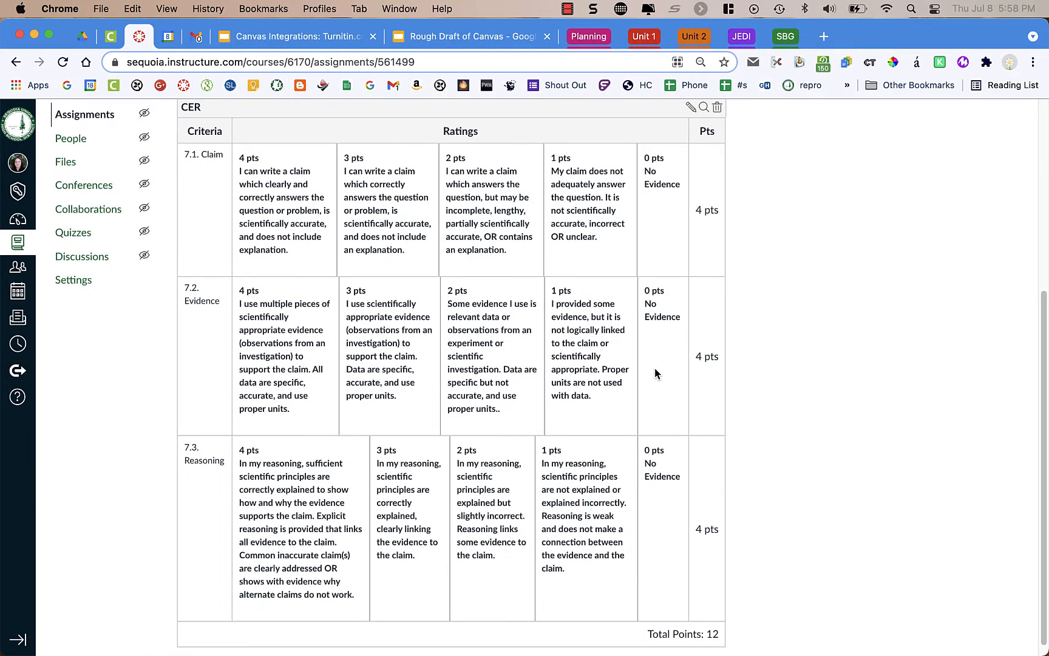
scroll(656, 373, up, 10)
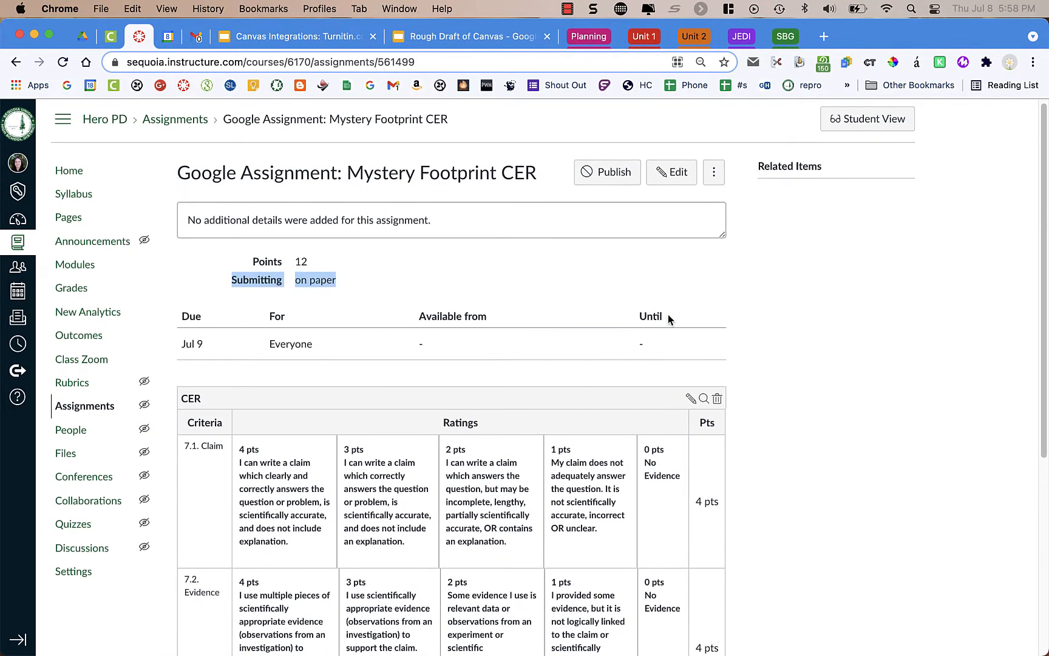
click(679, 175)
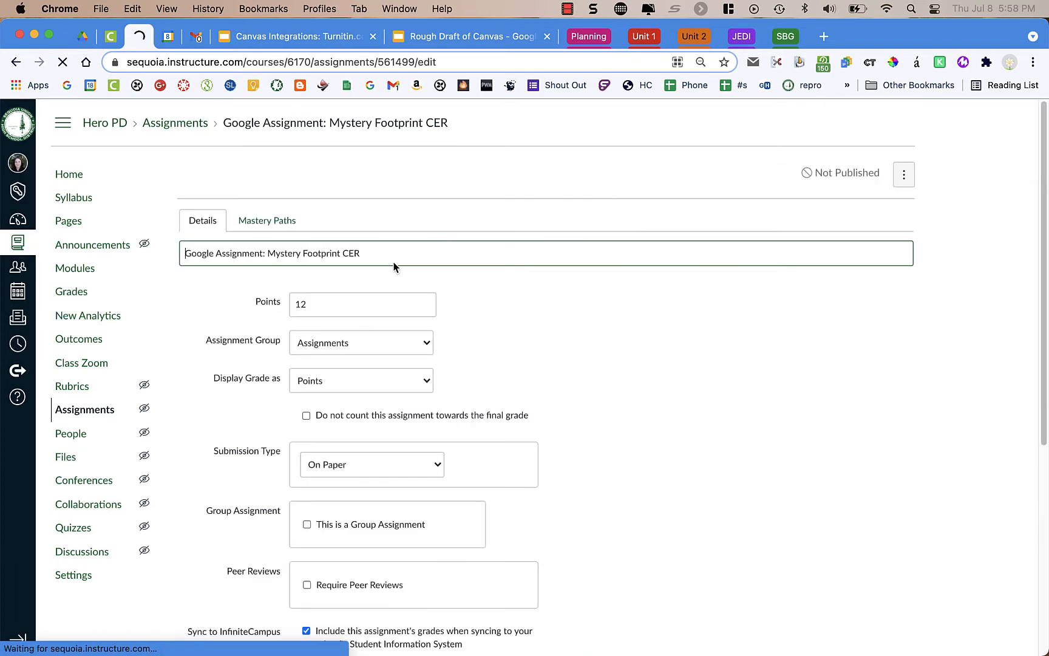
click(233, 369)
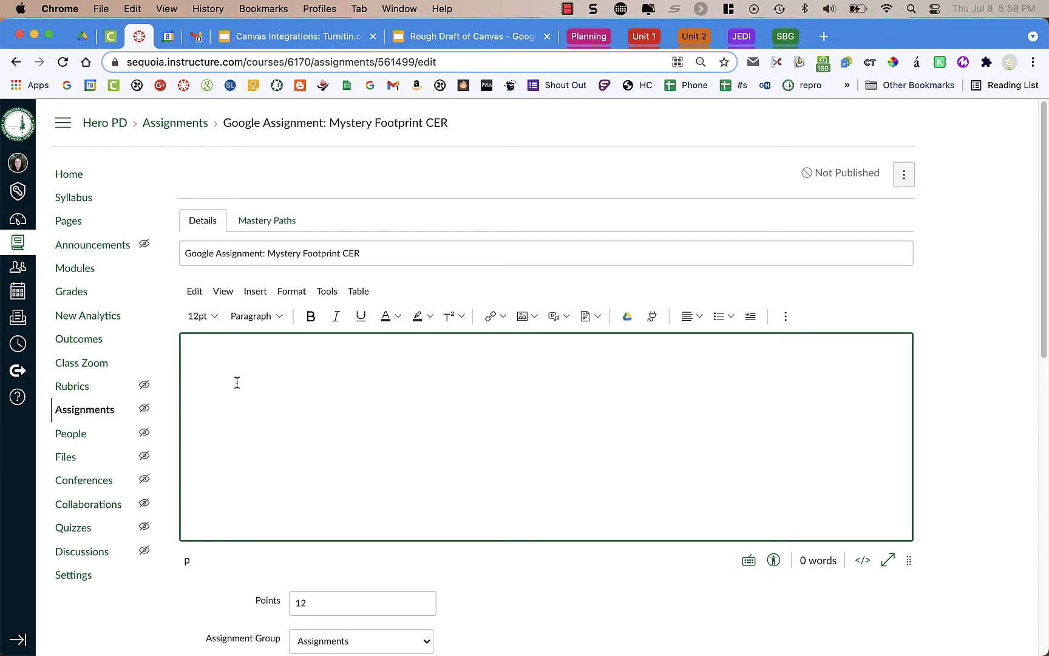
text(Instructions:)
key(Return)
key(Return)
text(Rubric:)
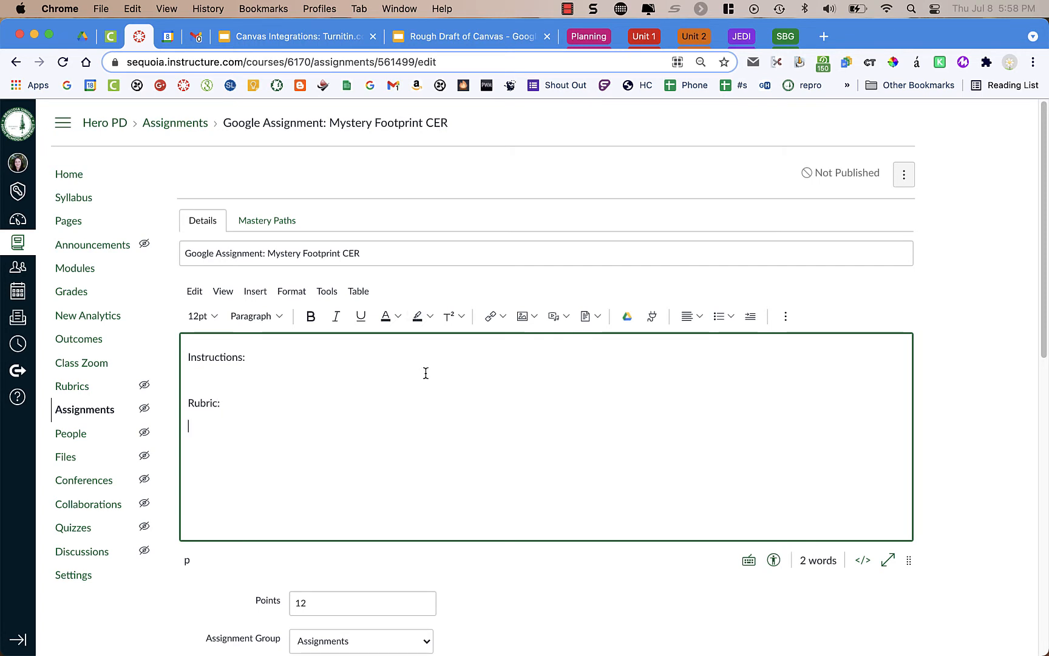
Choose the CER Rubric image from the Desktop for upload below the Rubric heading in the description.
click(534, 316)
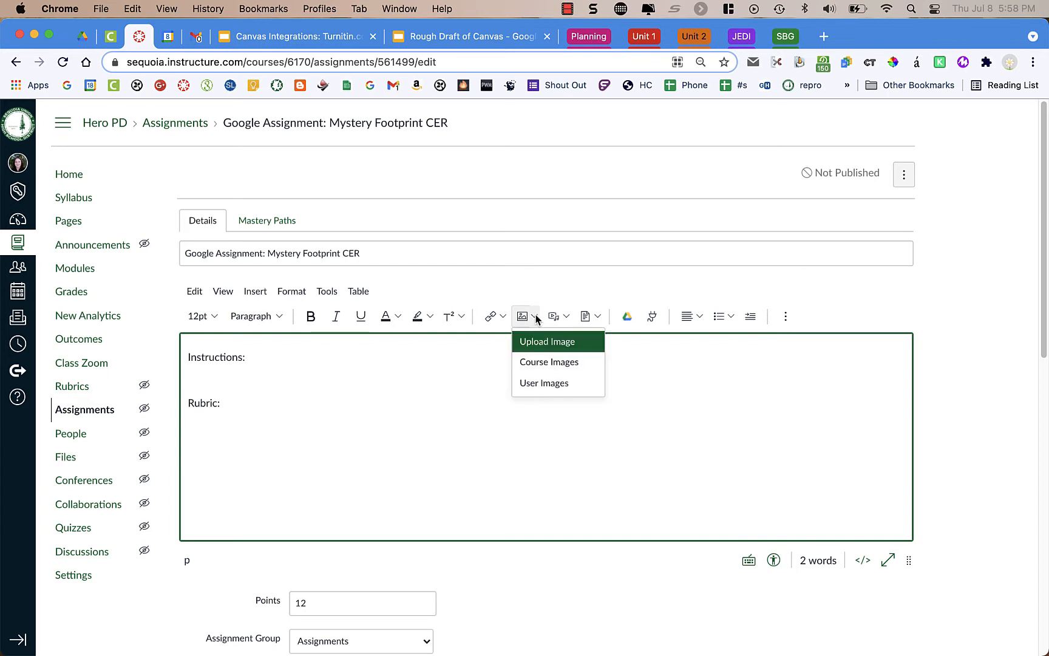
click(560, 341)
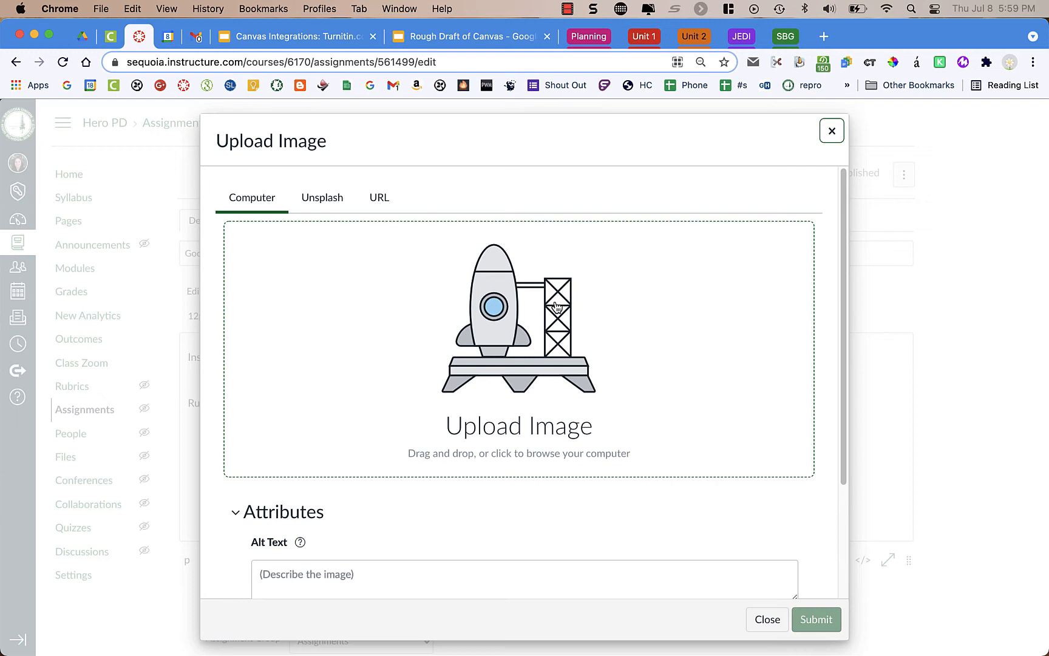
click(522, 325)
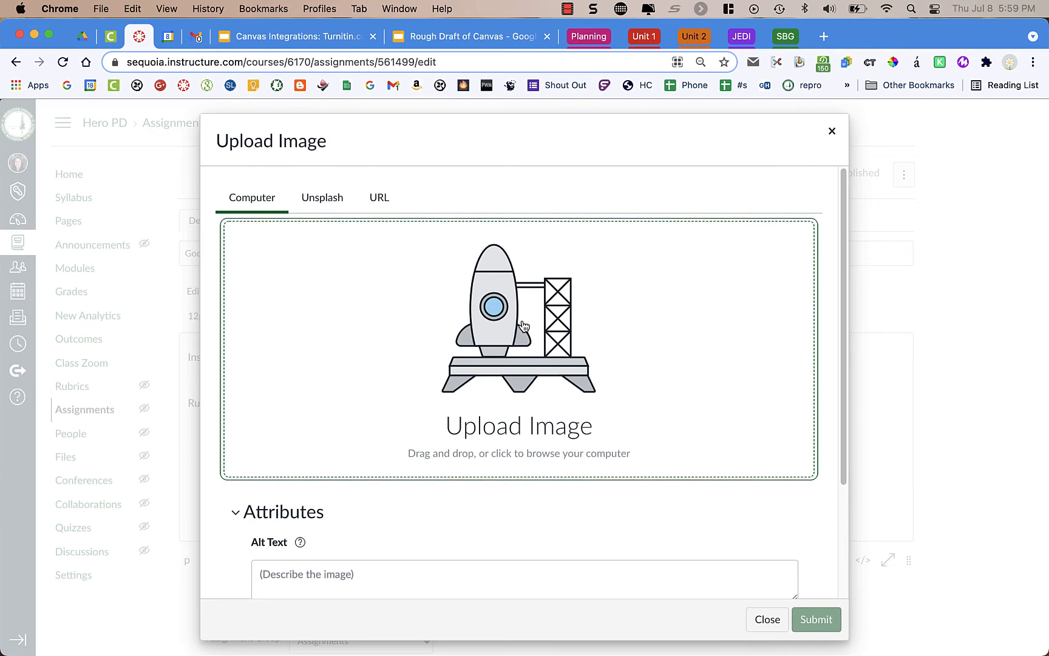
click(505, 322)
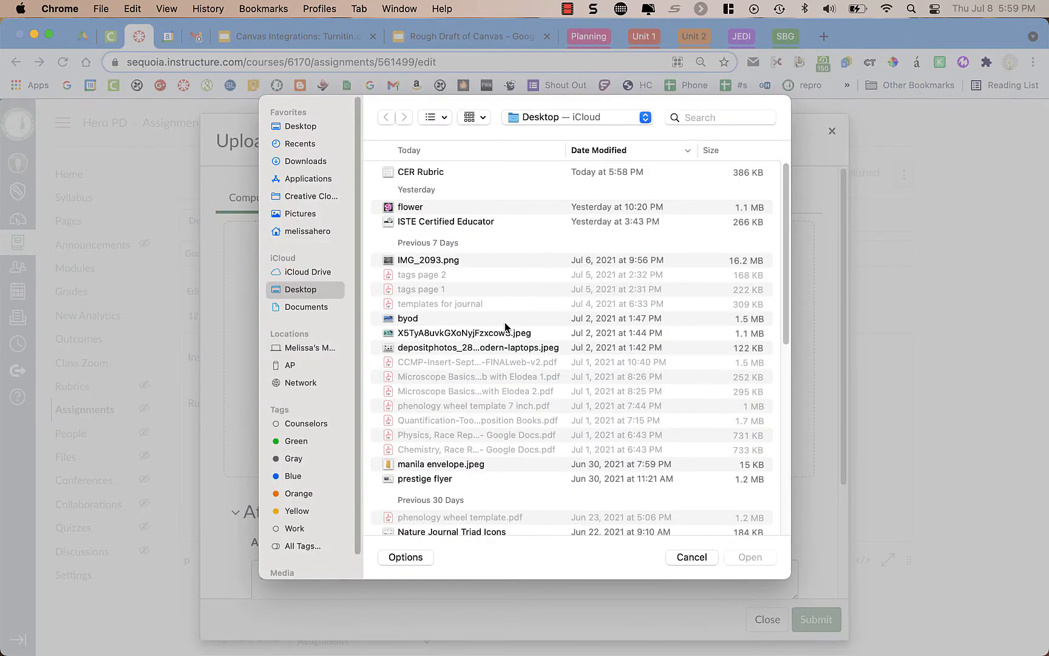
click(426, 173)
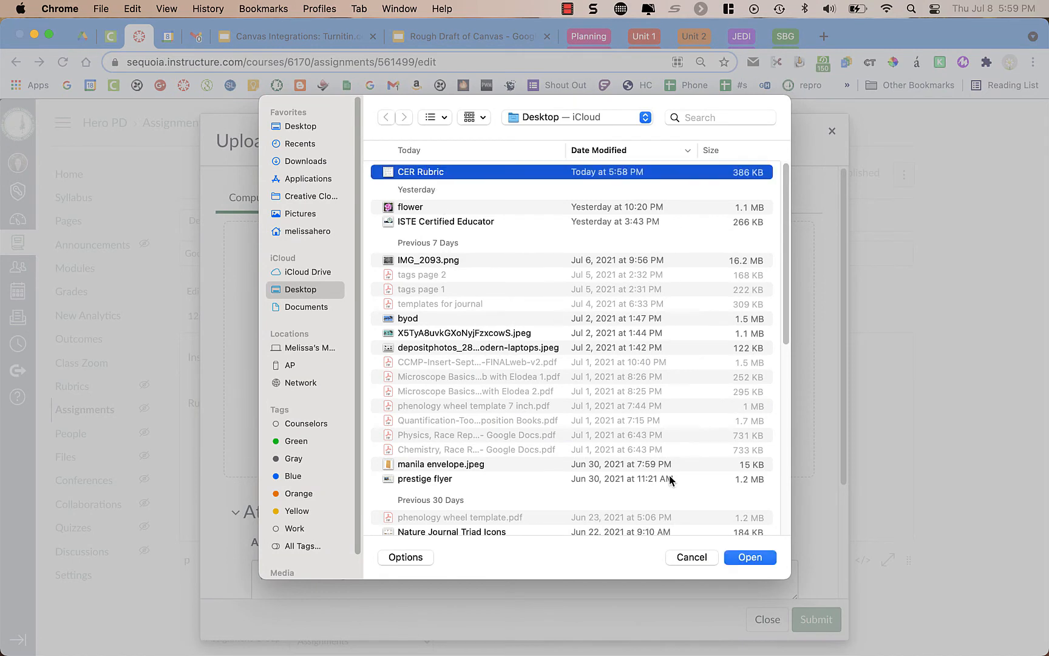
click(740, 557)
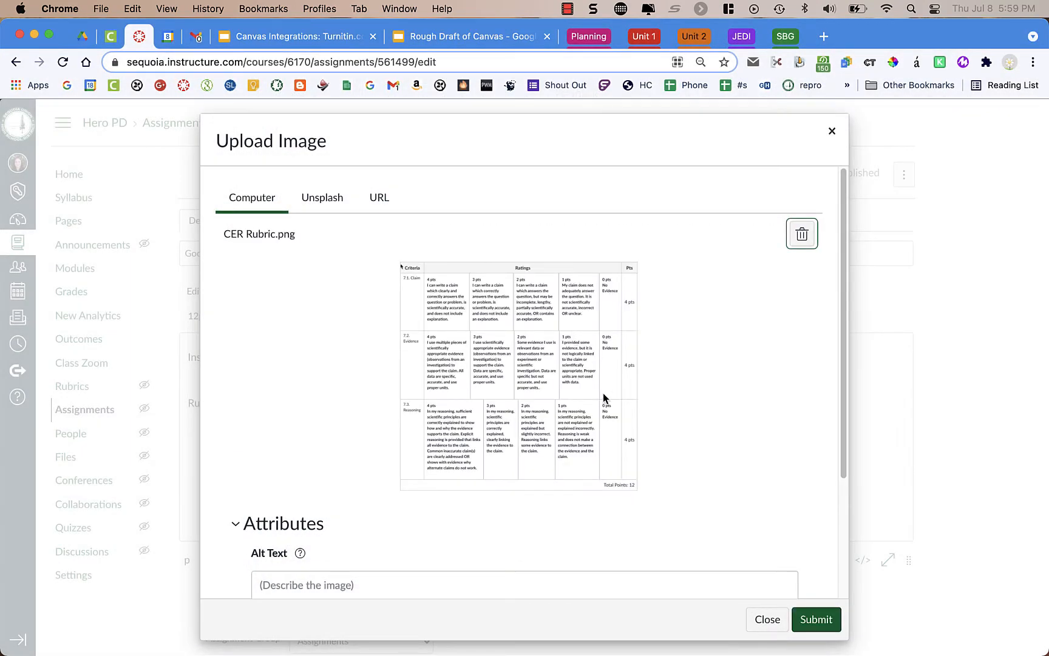
Give the image the alt text "Screenshot of rubric" and submit it as an embedded image.
scroll(590, 447, down, 4)
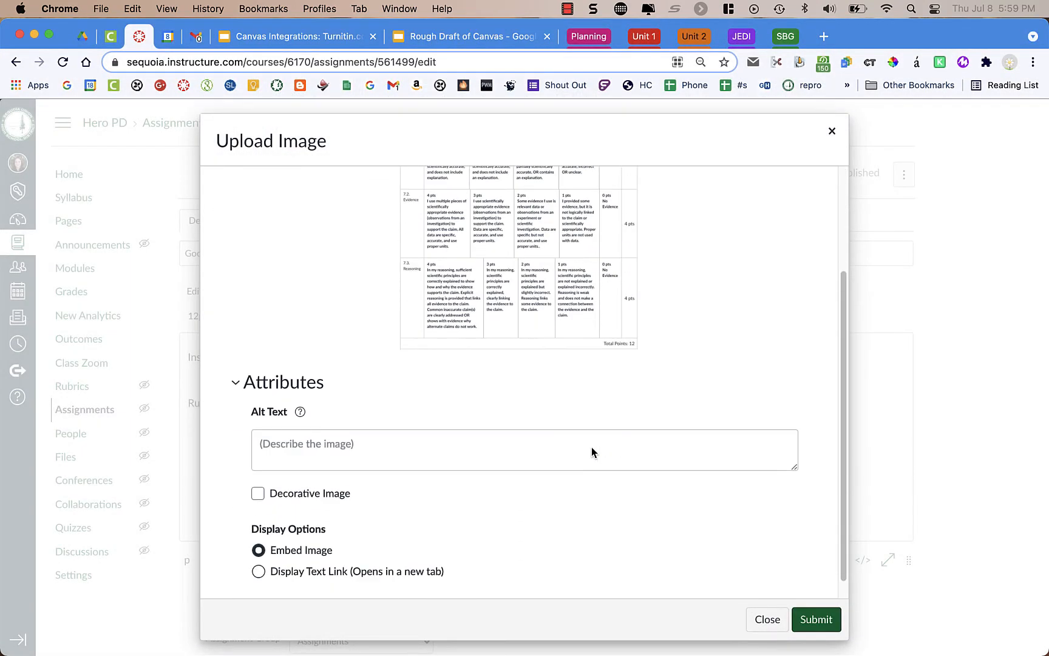
click(400, 455)
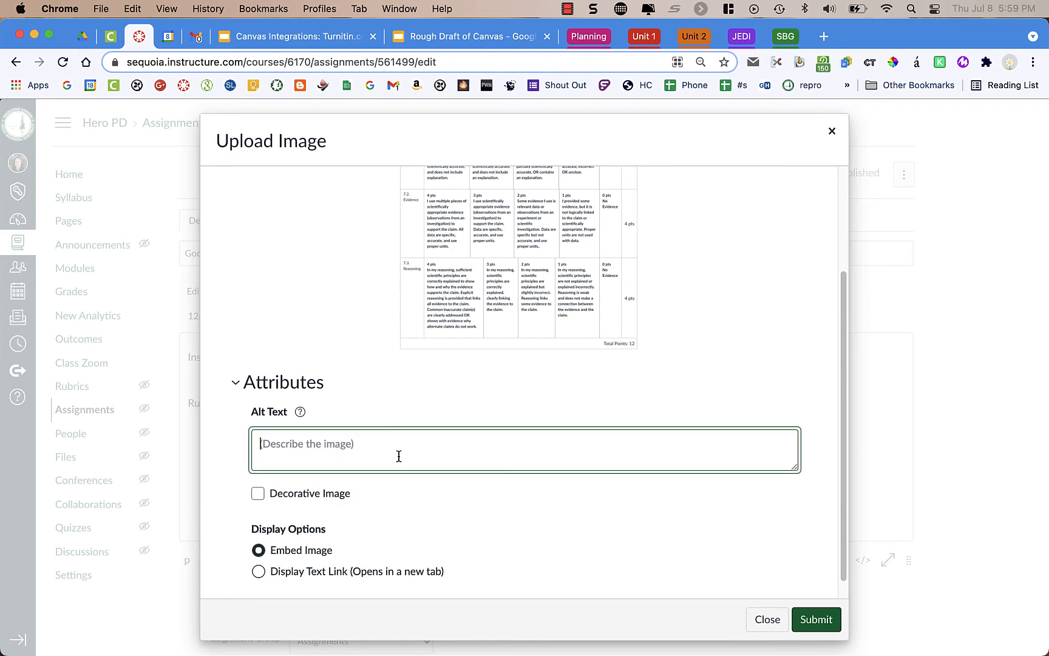
text(Screenshot of rubric)
scroll(383, 477, down, 1)
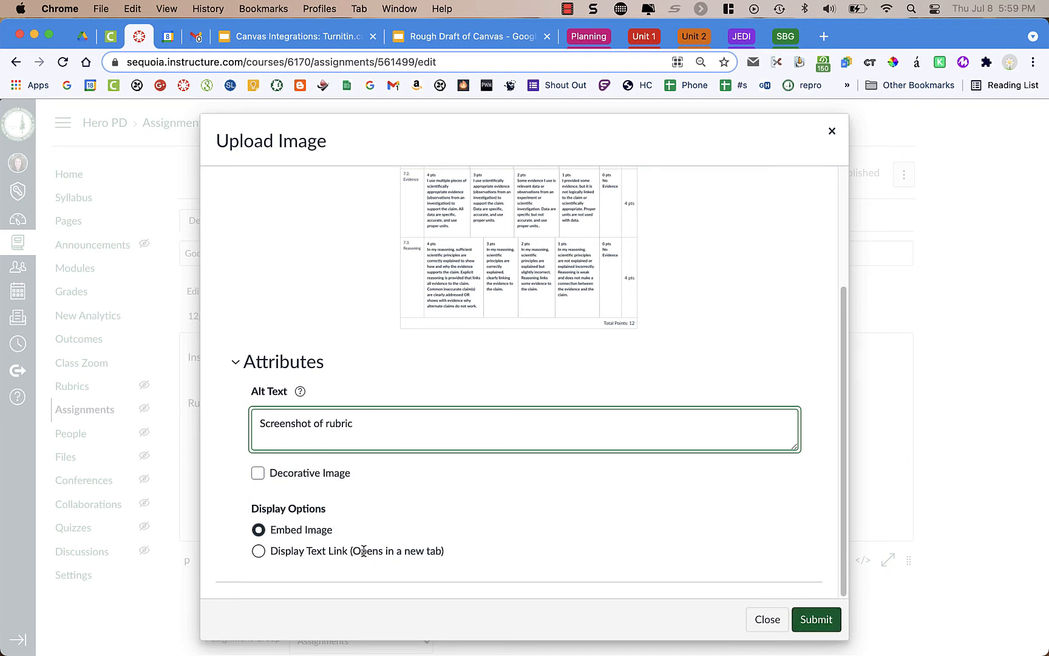
click(816, 619)
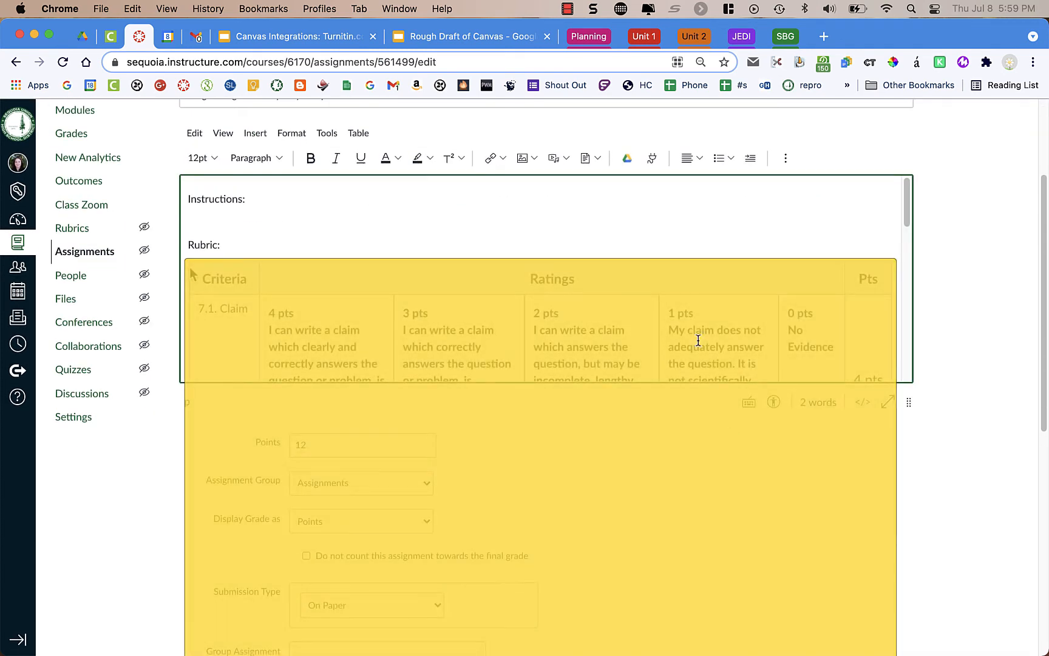
Shrink the embedded rubric image in the description proportionally from its lower corner.
scroll(756, 285, down, 5)
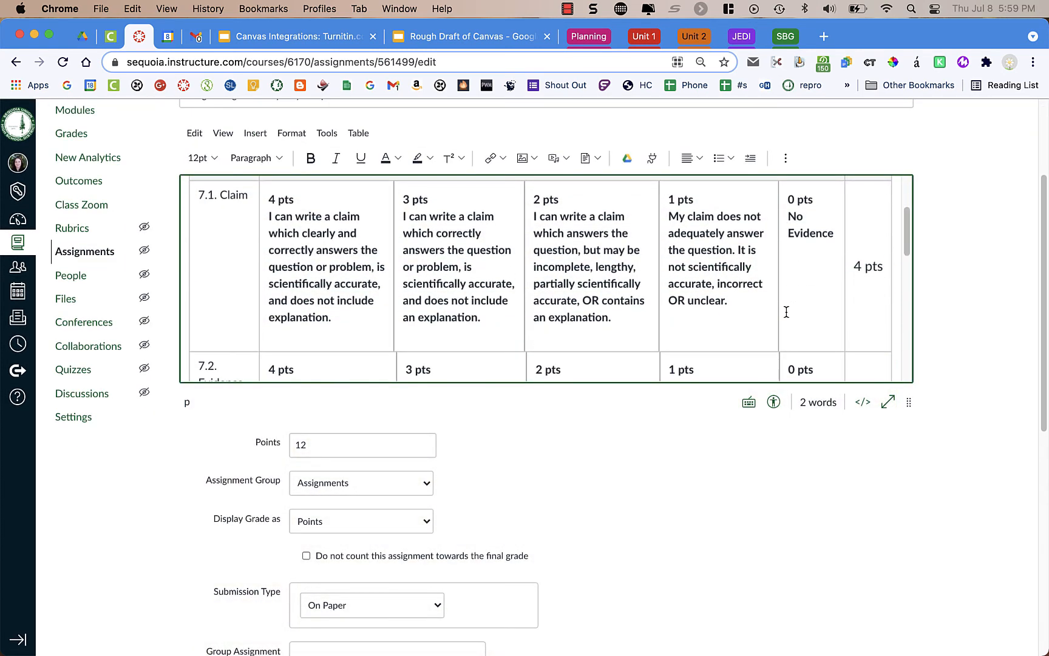
scroll(786, 311, down, 5)
click(785, 309)
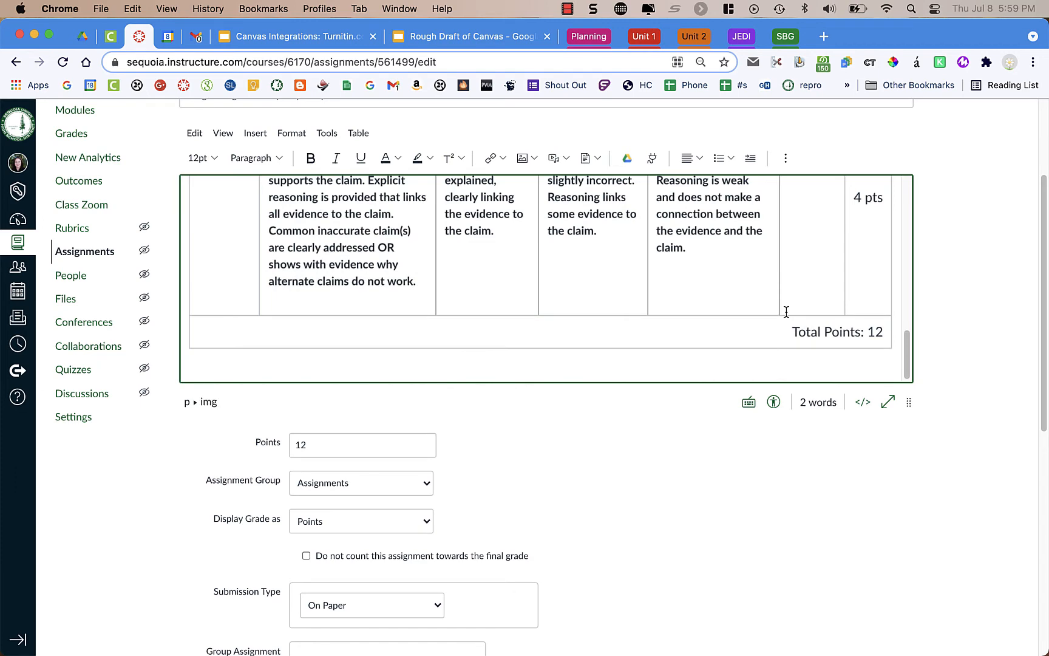
drag(894, 350, 766, 289)
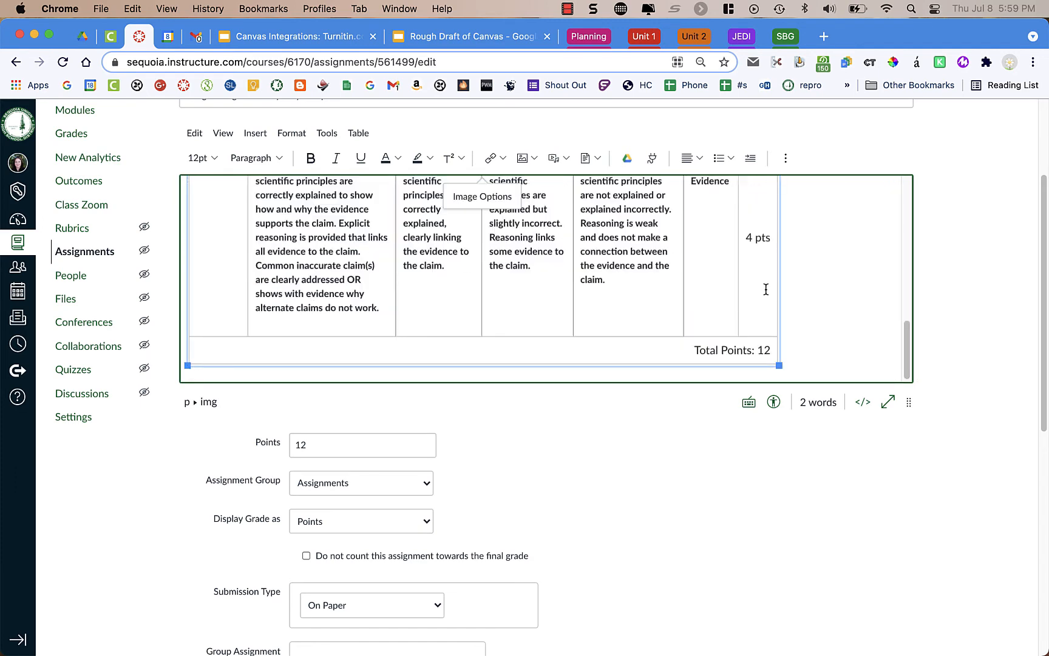
scroll(819, 307, up, 10)
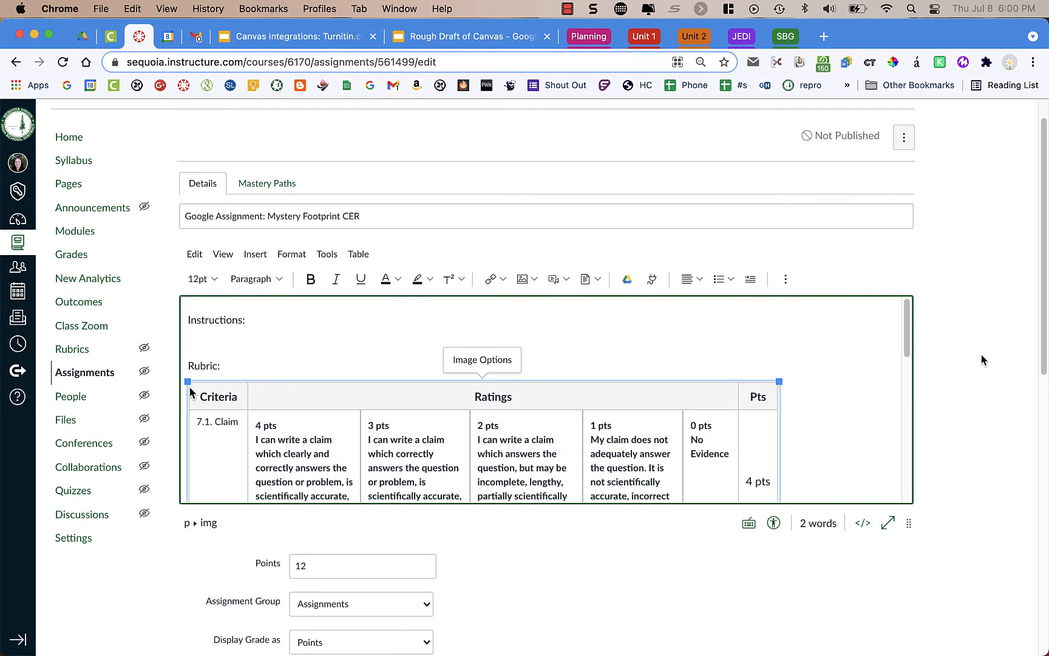
Change the assignment's submission type to External Tool.
scroll(990, 355, down, 5)
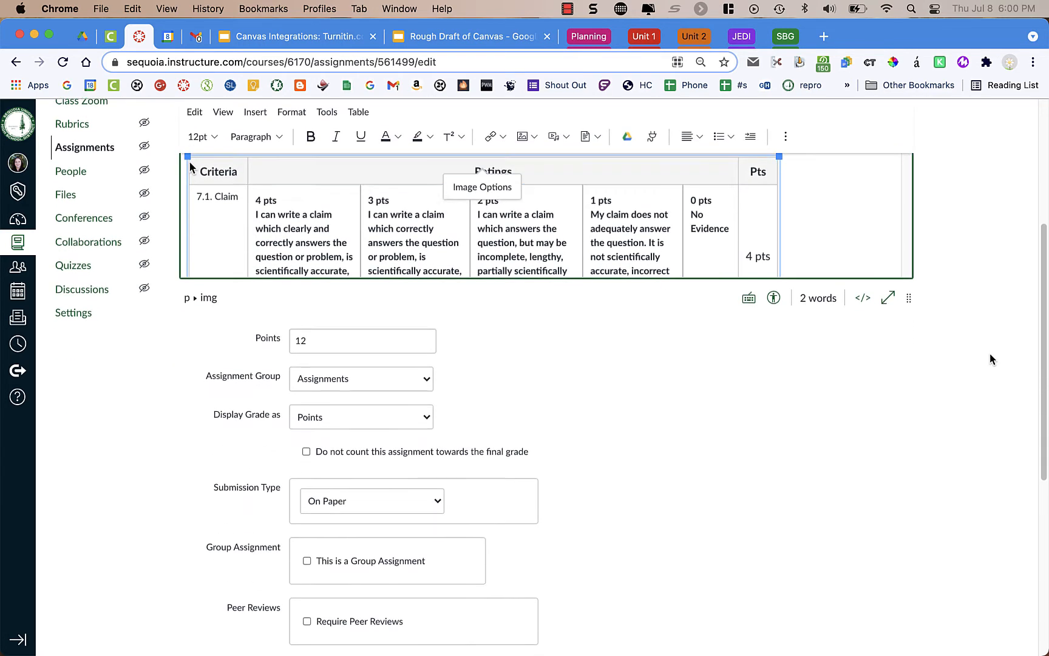
scroll(990, 360, down, 2)
scroll(990, 359, up, 2)
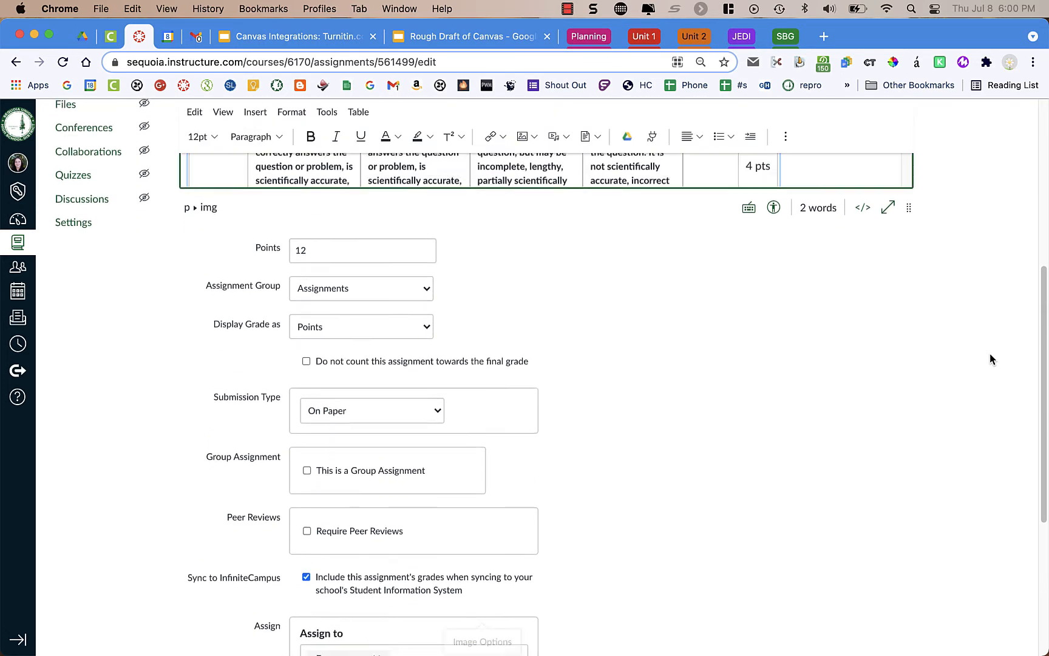
scroll(990, 356, down, 1)
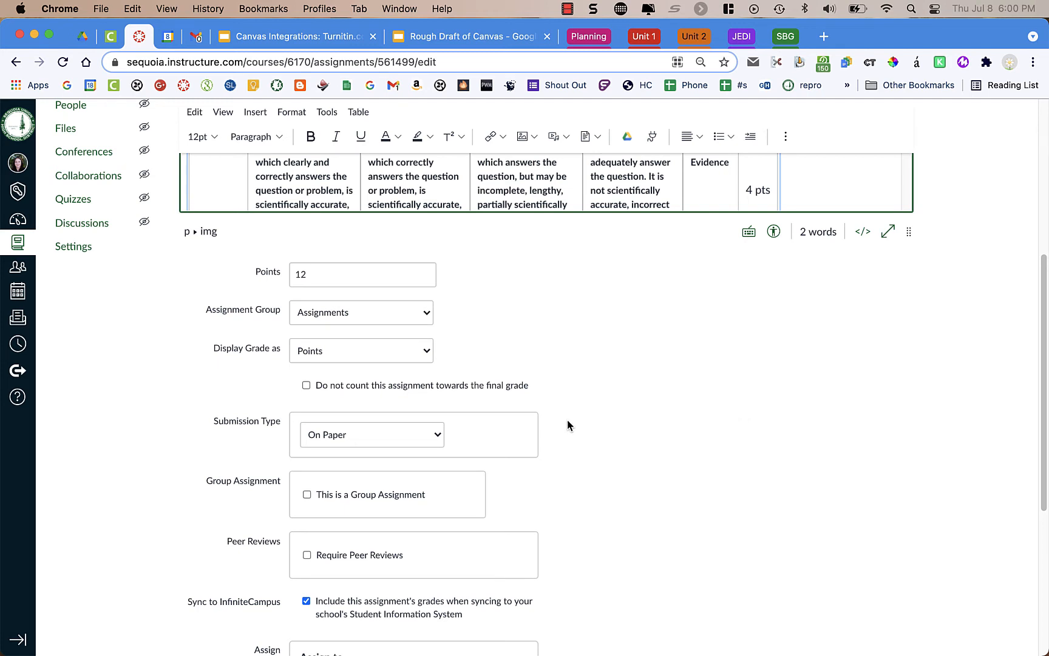
click(434, 438)
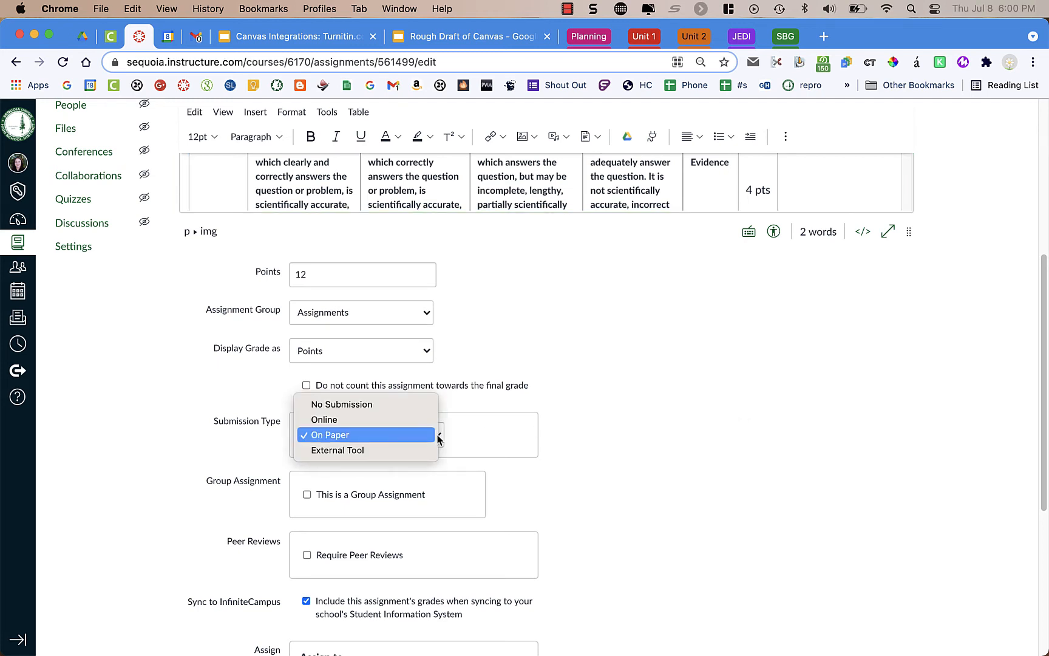
click(424, 450)
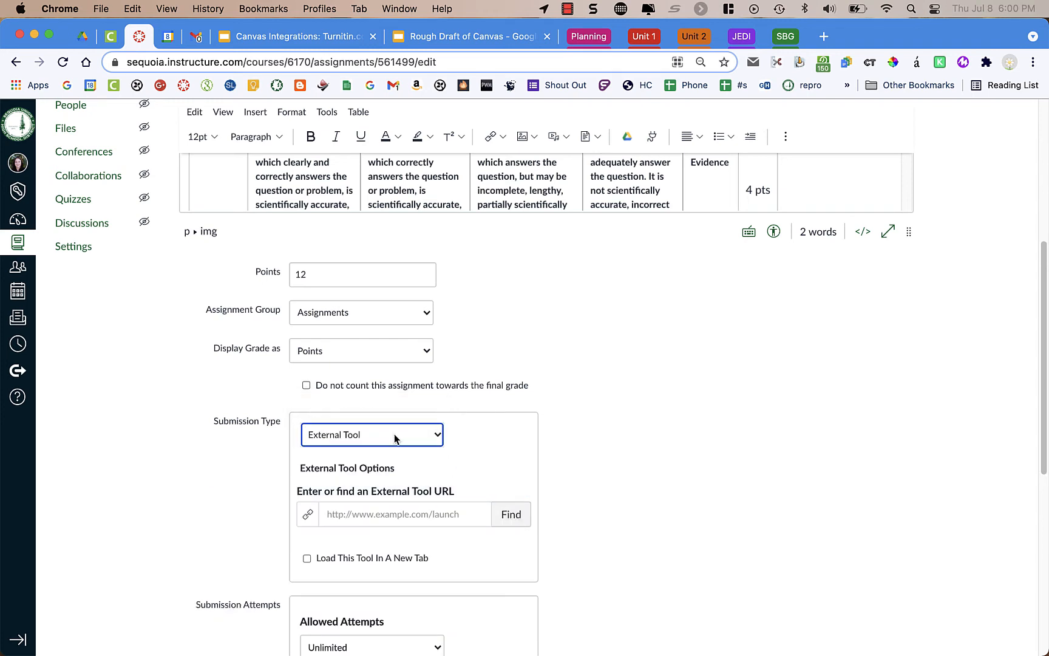
Find Google Assignments in the list of external tools and choose it for the submission.
click(511, 514)
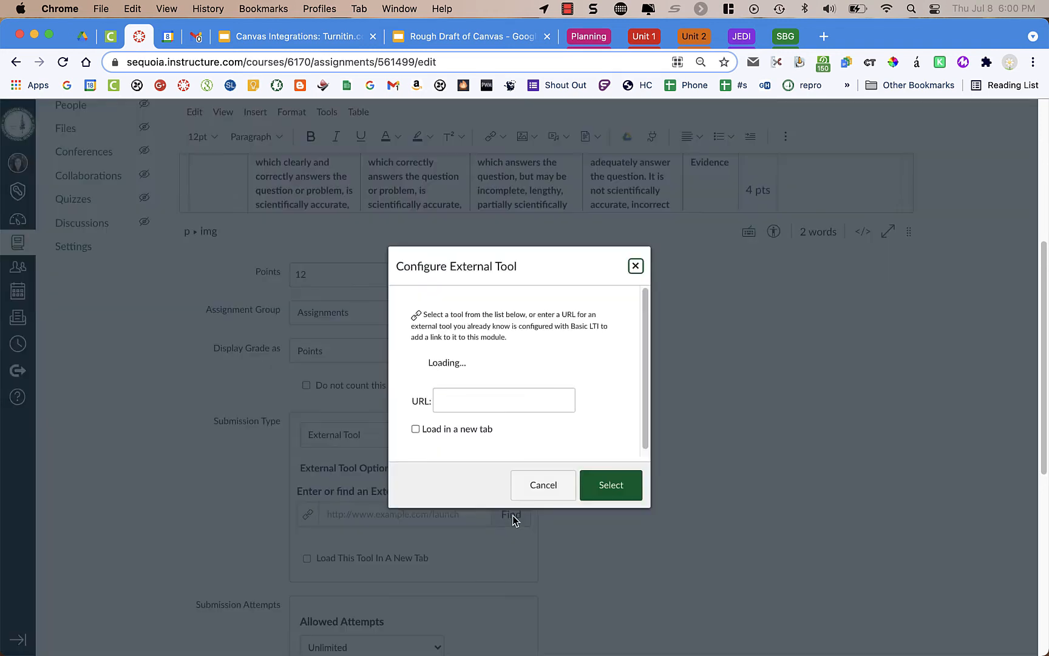
scroll(568, 411, down, 10)
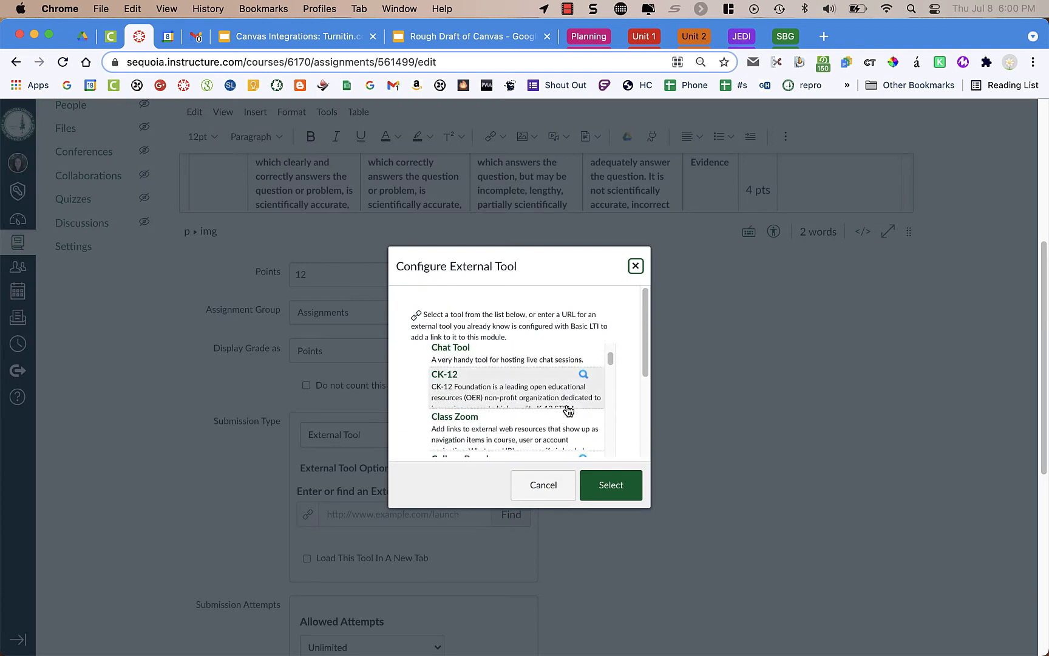
scroll(568, 411, down, 5)
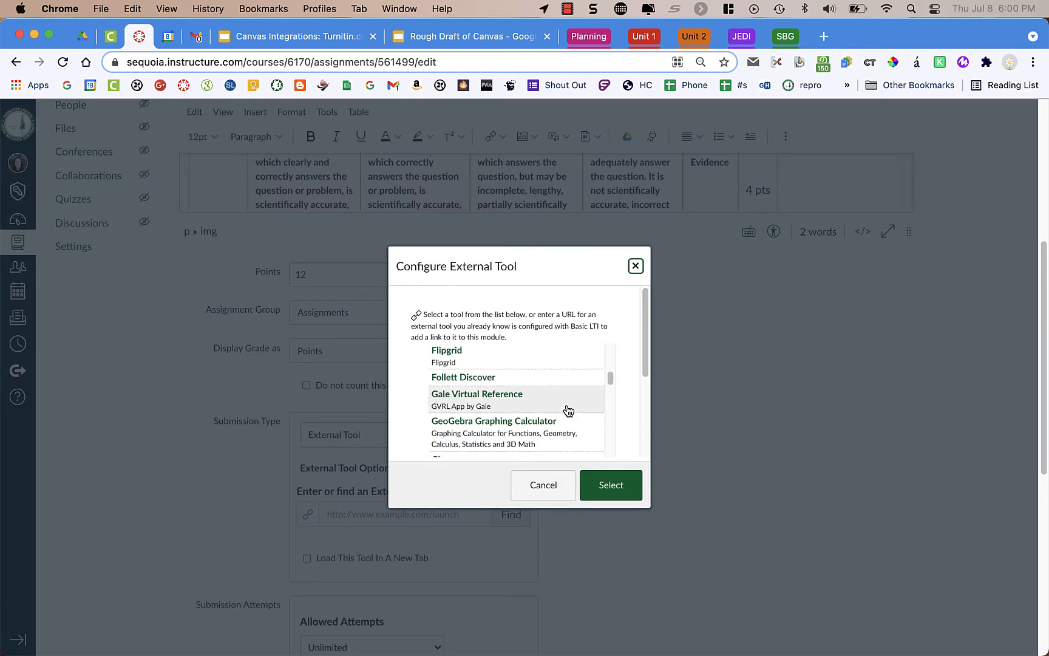
scroll(568, 411, down, 2)
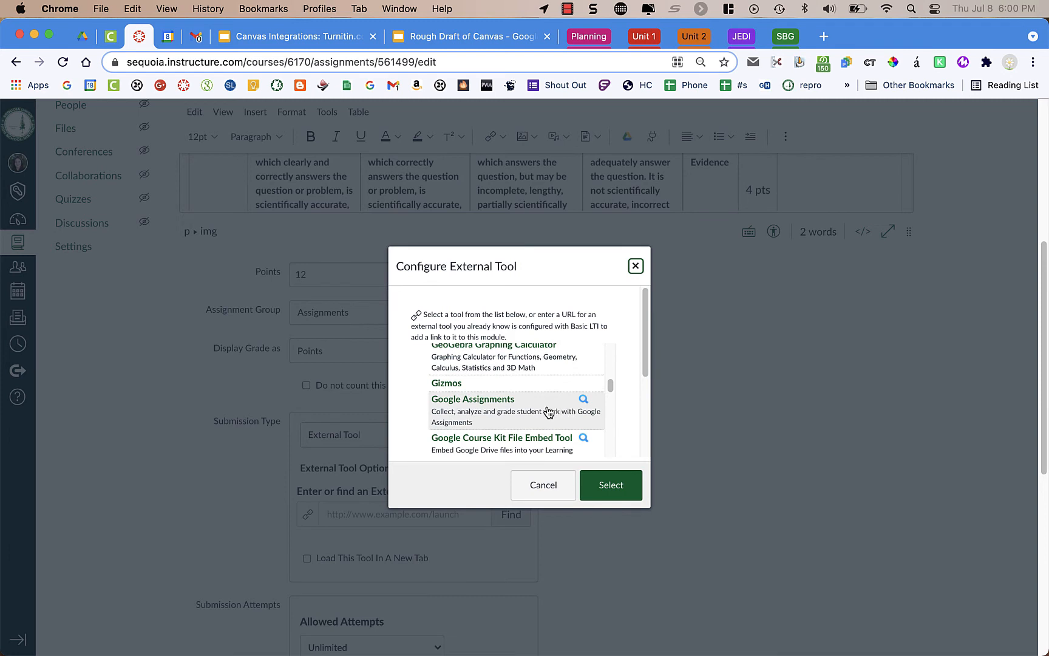
click(510, 400)
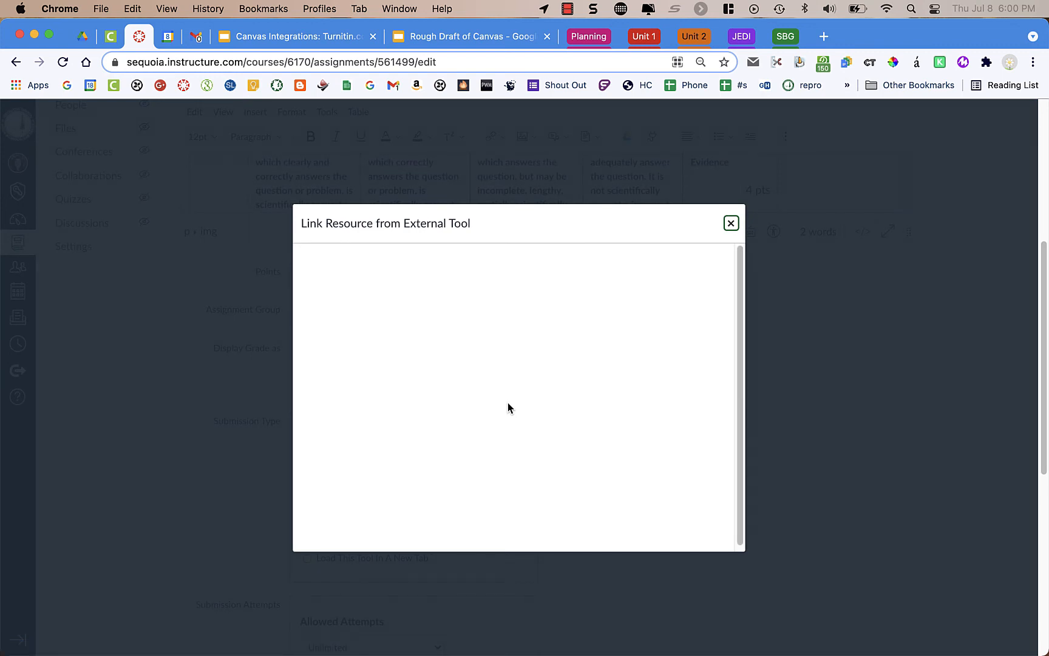